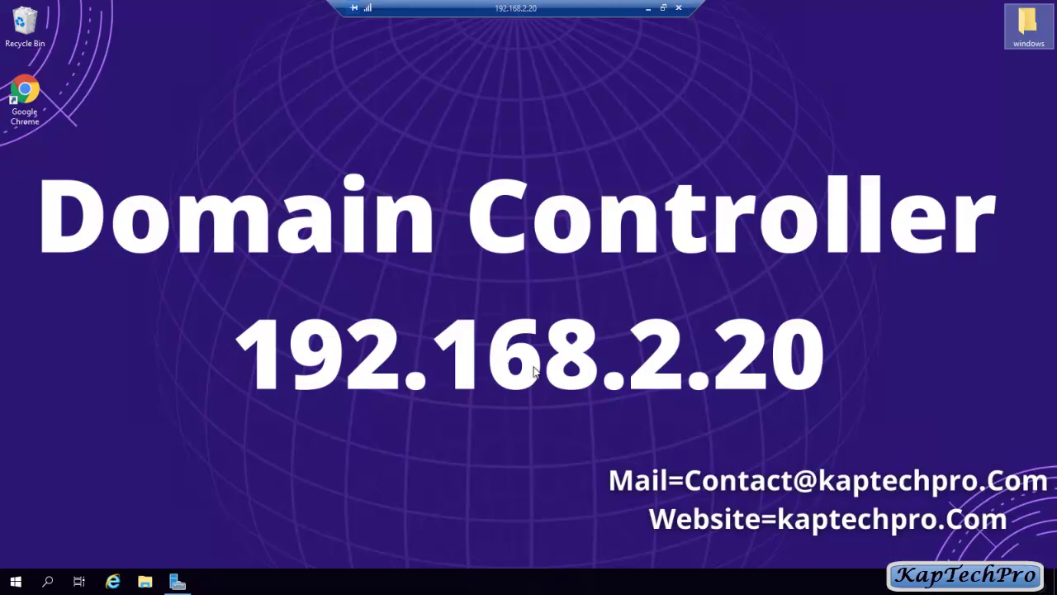
- Open Active Directory Users and Computers and check that HELP DESK holds the CLIENT computer and one user
left_click(180, 578)
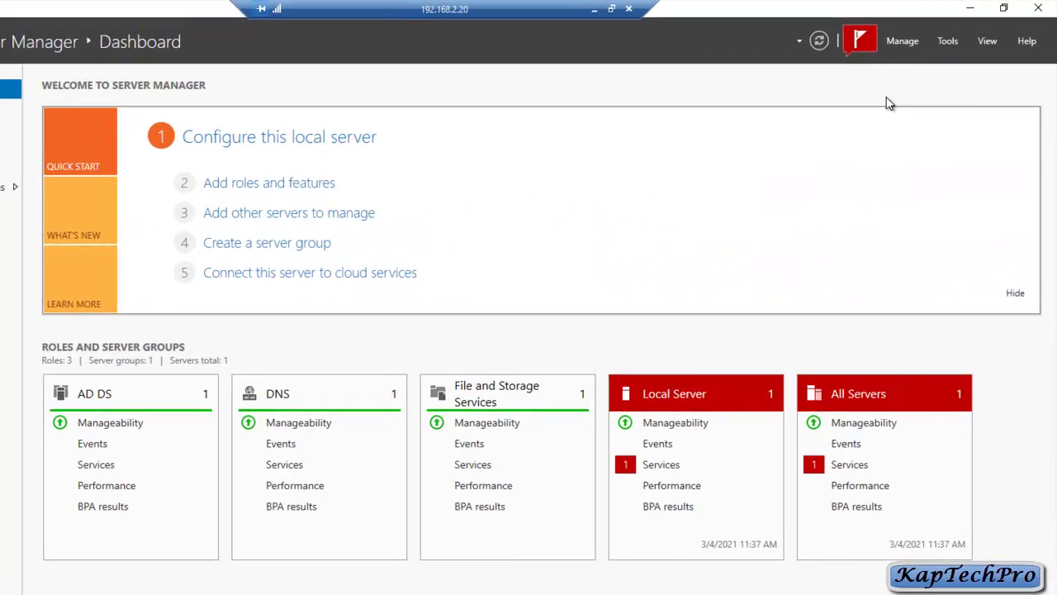
left_click(947, 42)
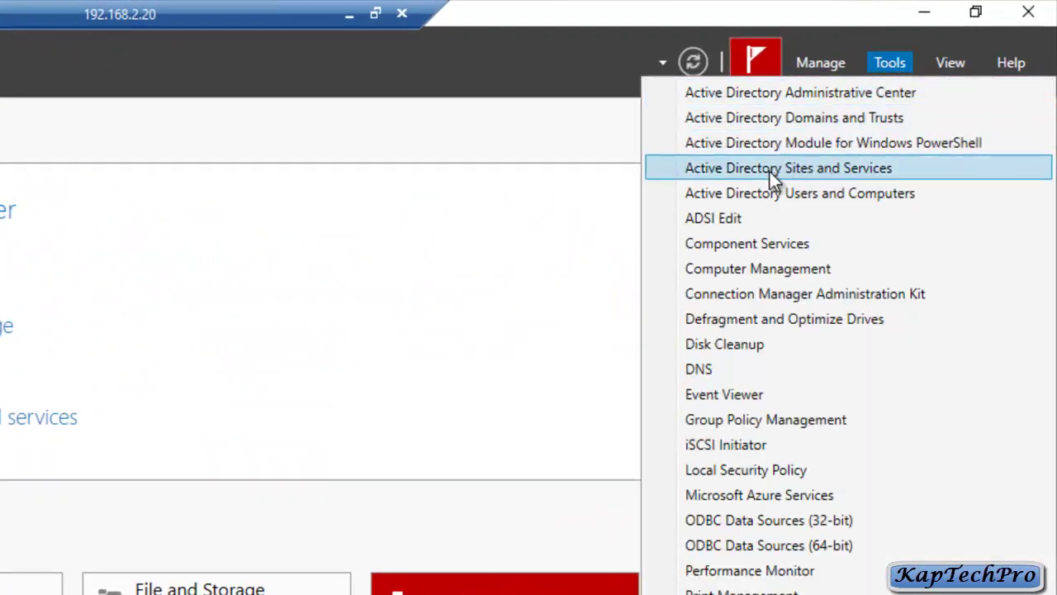
left_click(833, 193)
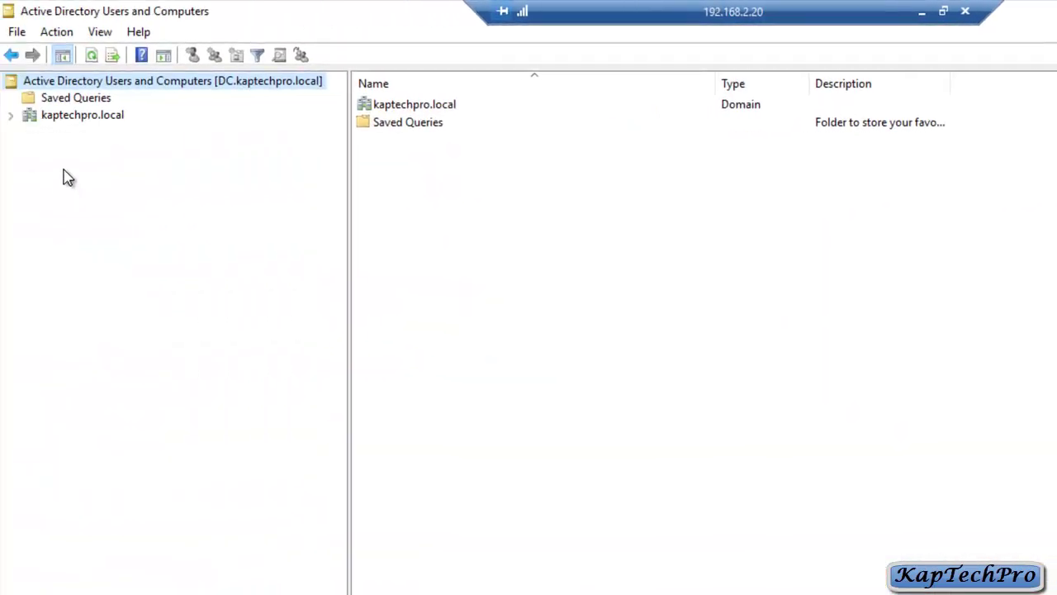
left_click(12, 116)
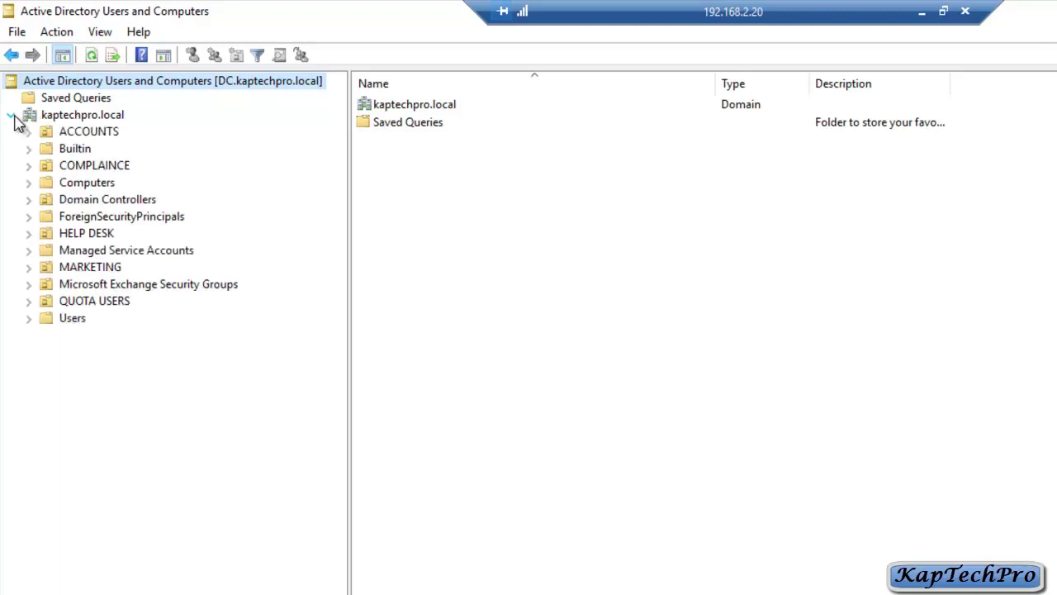
left_click(39, 236)
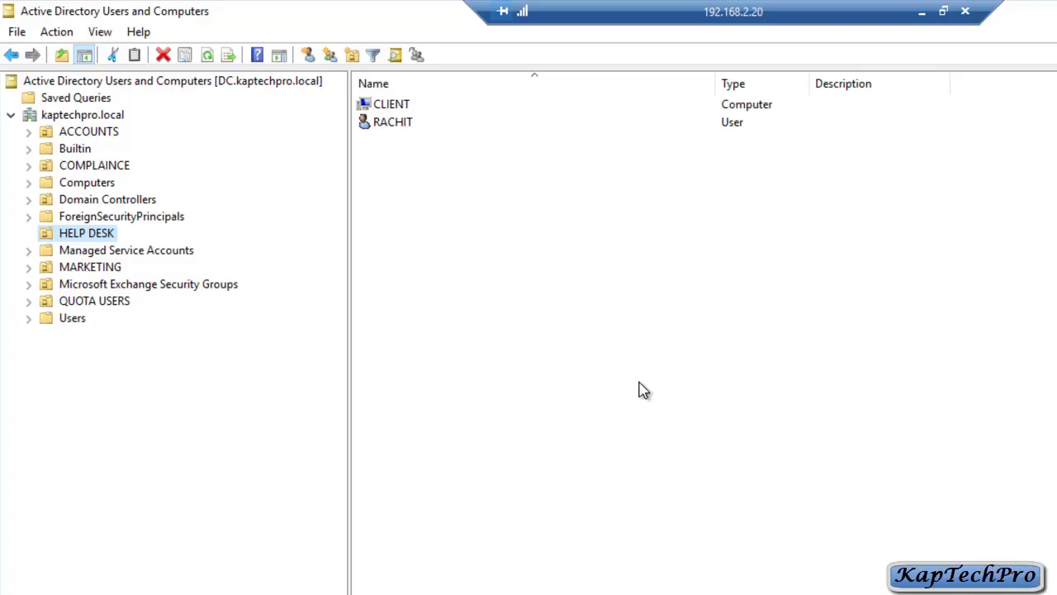
left_click(982, 8)
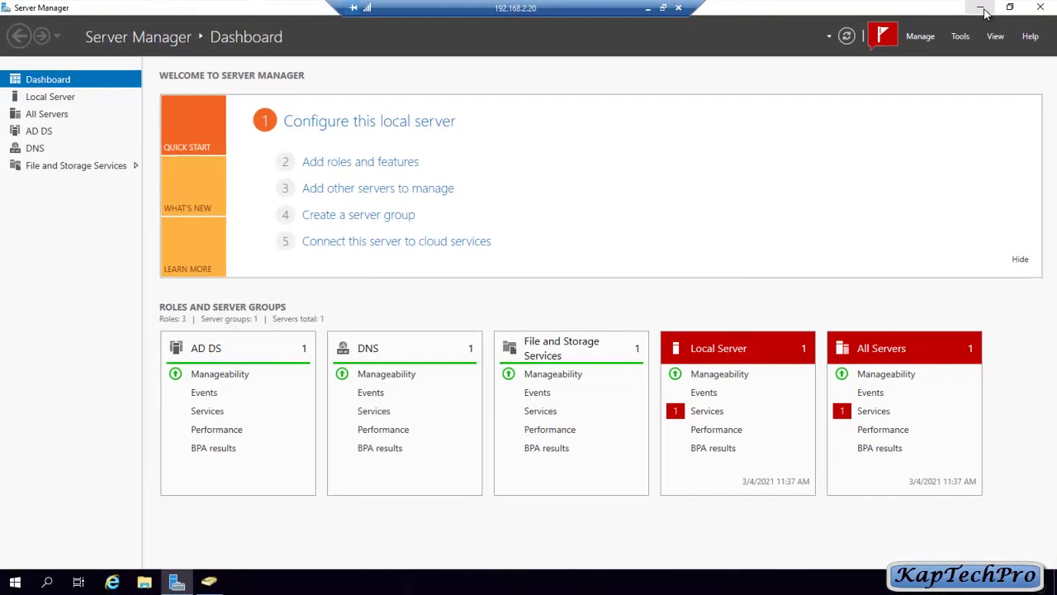
- Browse to Local Disk (C:) and confirm SOFTWARE contains the AdbeRdr11000_en_US installer package
left_click(146, 584)
left_click(83, 305)
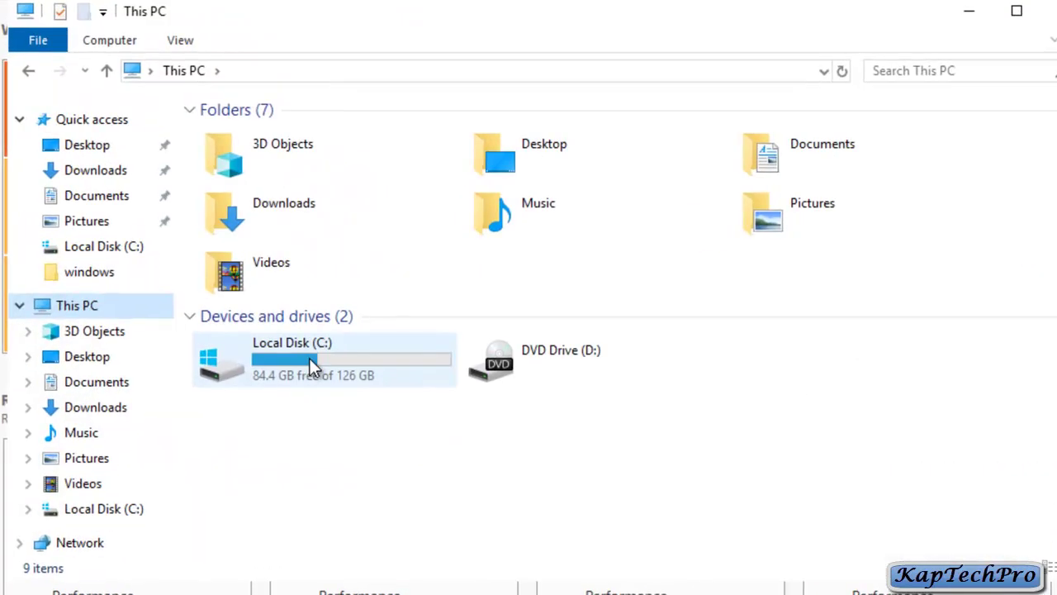
double_click(310, 361)
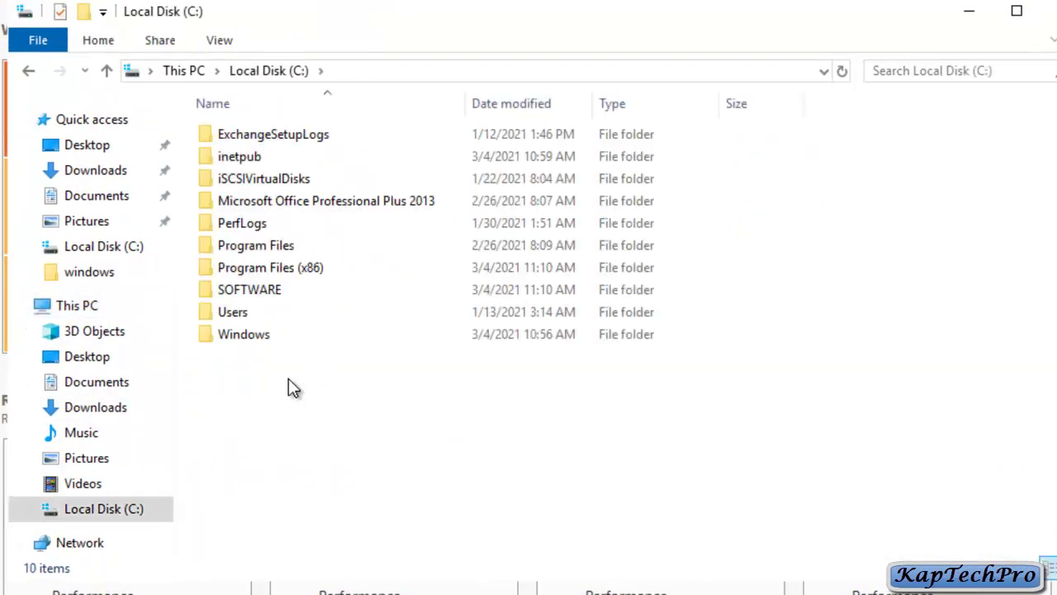
left_click(313, 299)
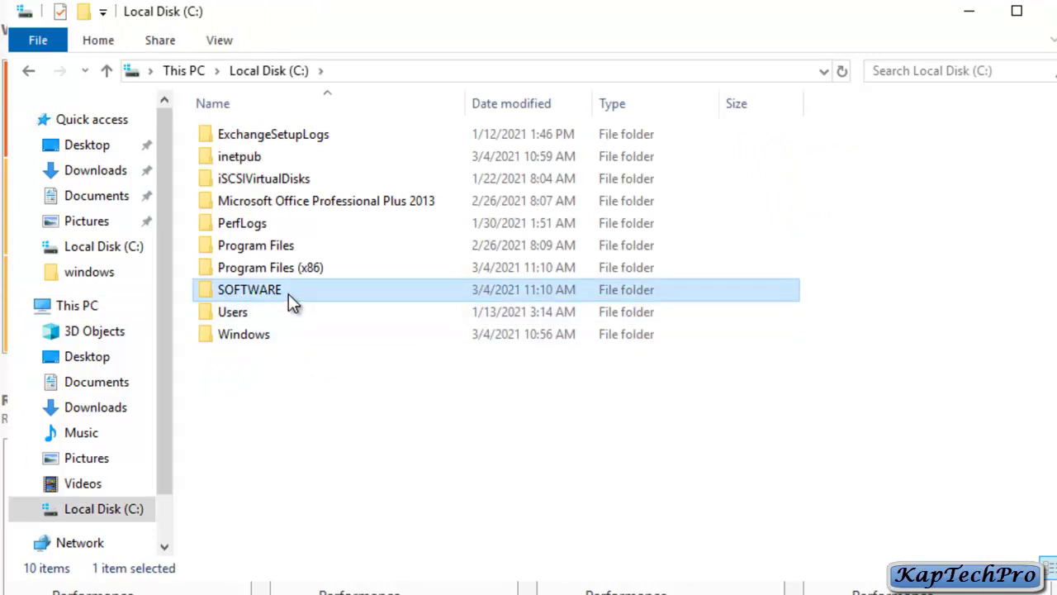
double_click(288, 293)
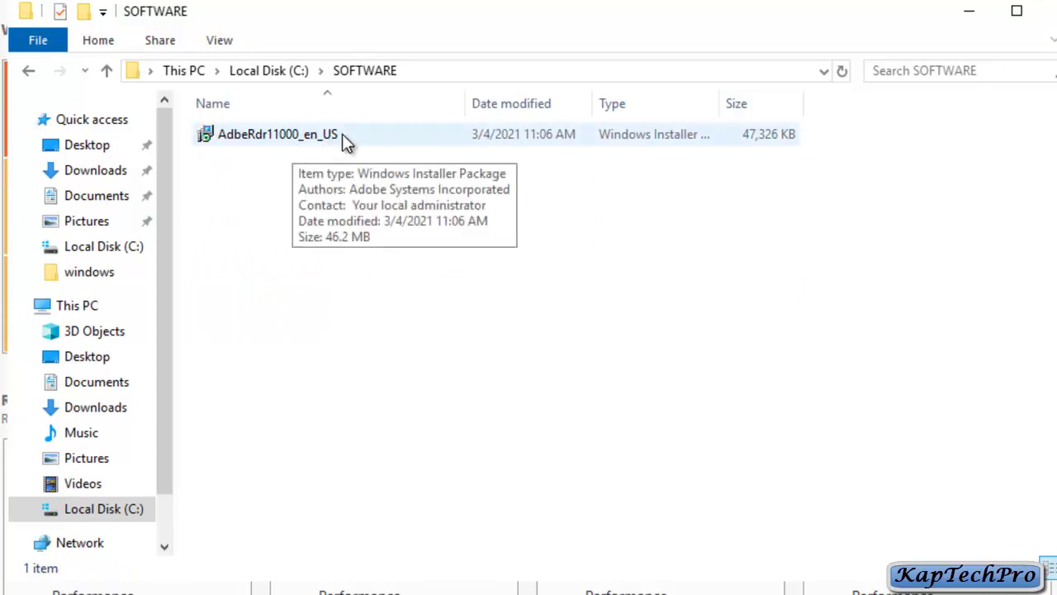
double_click(720, 104)
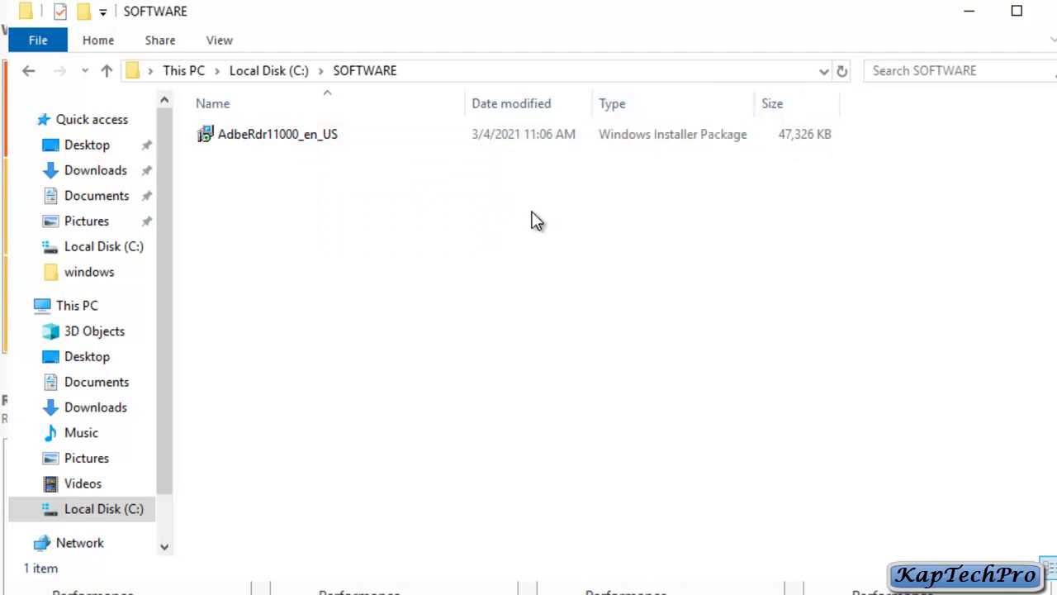
left_click(28, 71)
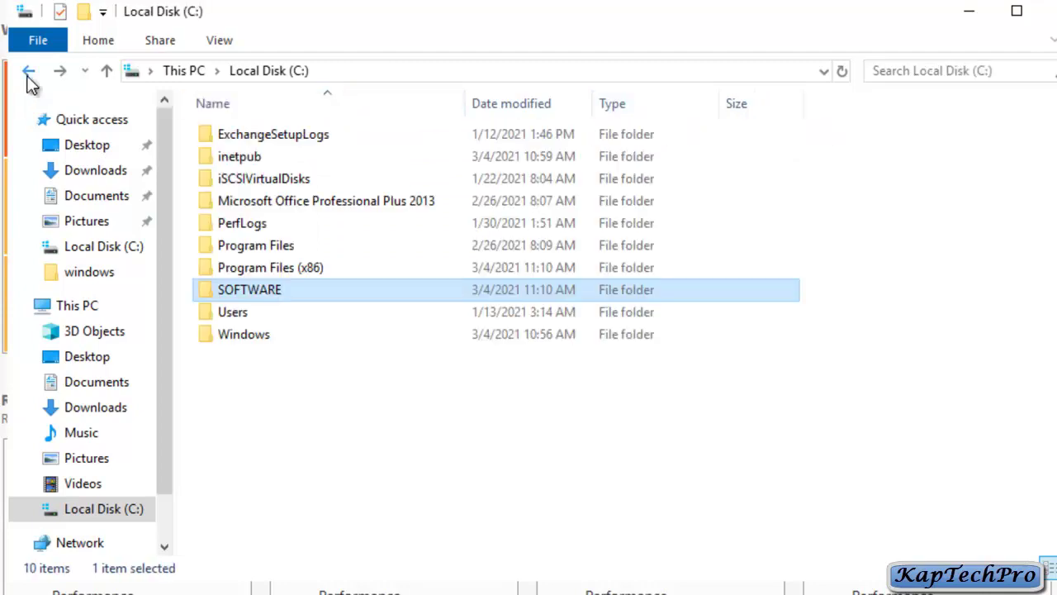
right_click(272, 293)
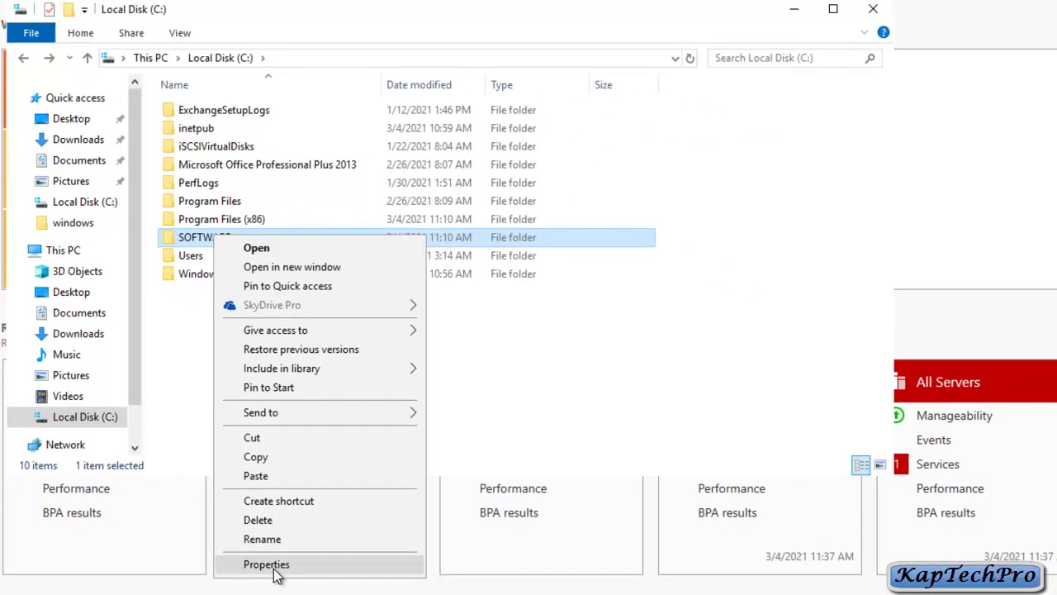
- Share the SOFTWARE folder through Advanced Sharing, keeping Everyone with Read permission
left_click(266, 564)
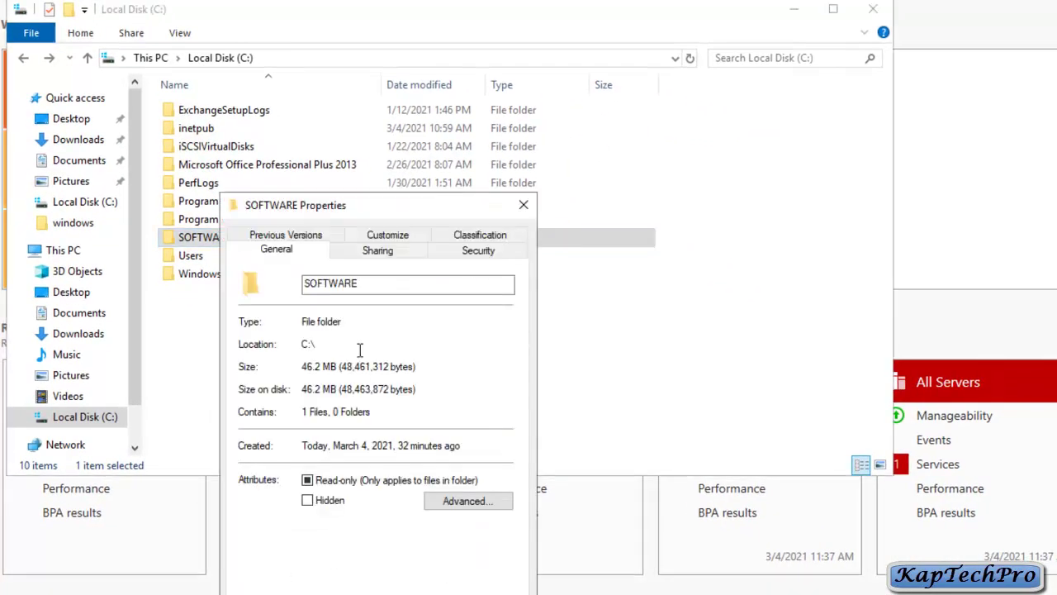
left_click_drag(394, 206, 390, 132)
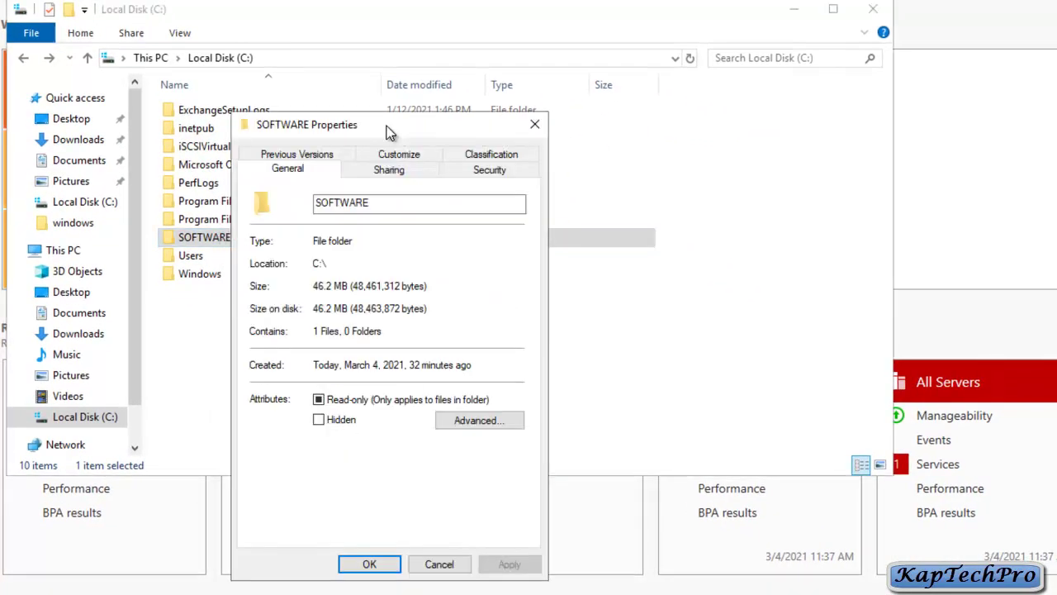
left_click(389, 174)
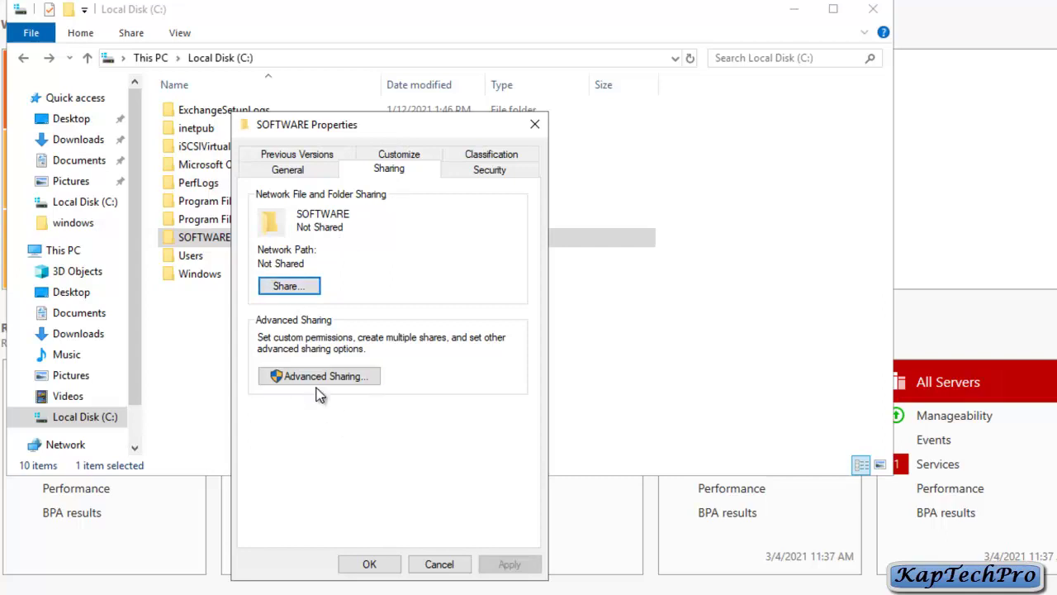
left_click(279, 376)
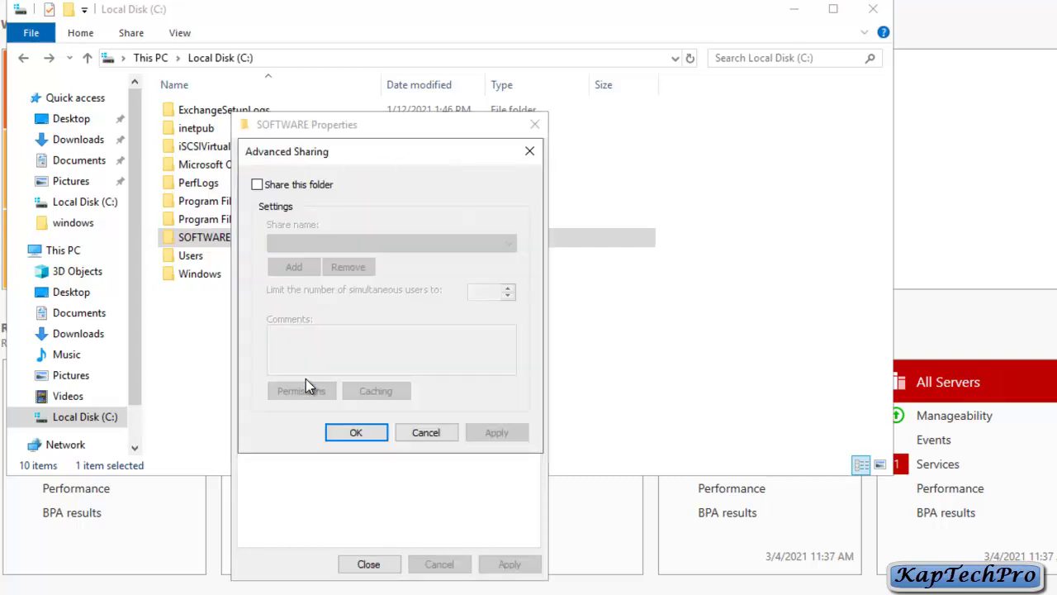
left_click(257, 185)
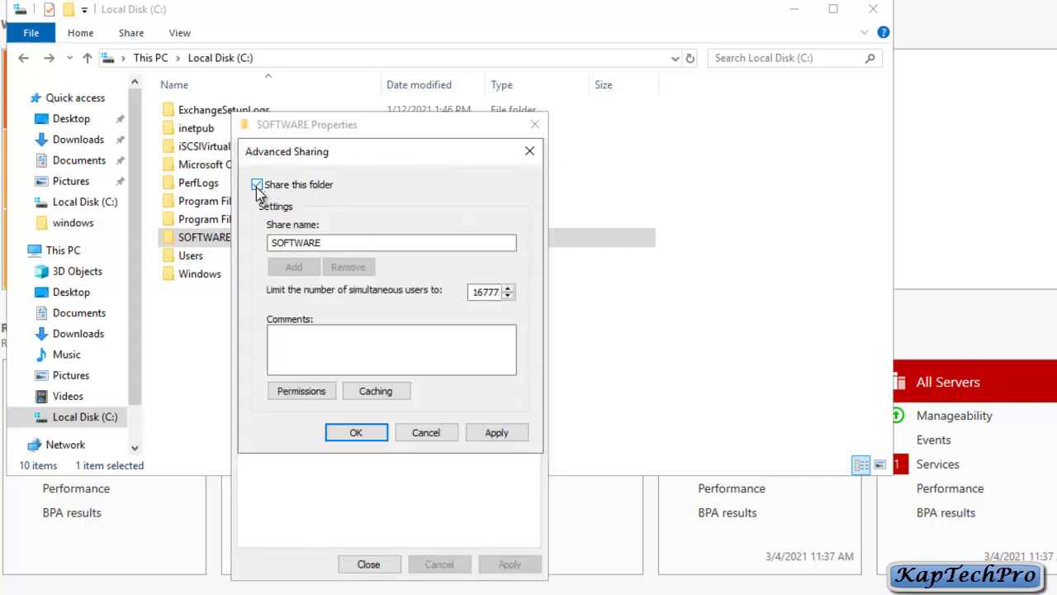
left_click(304, 391)
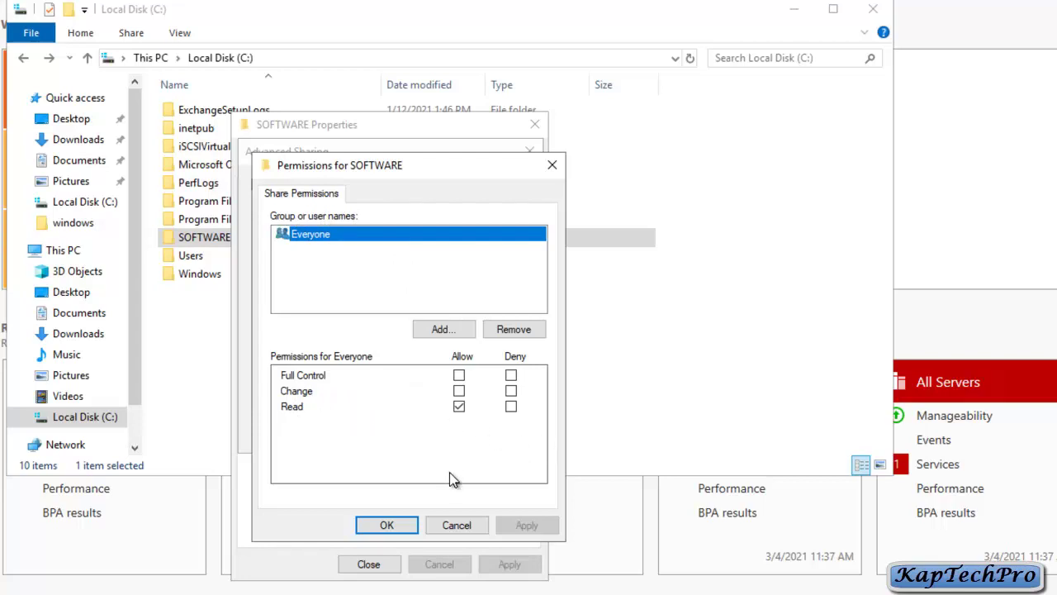
left_click(377, 526)
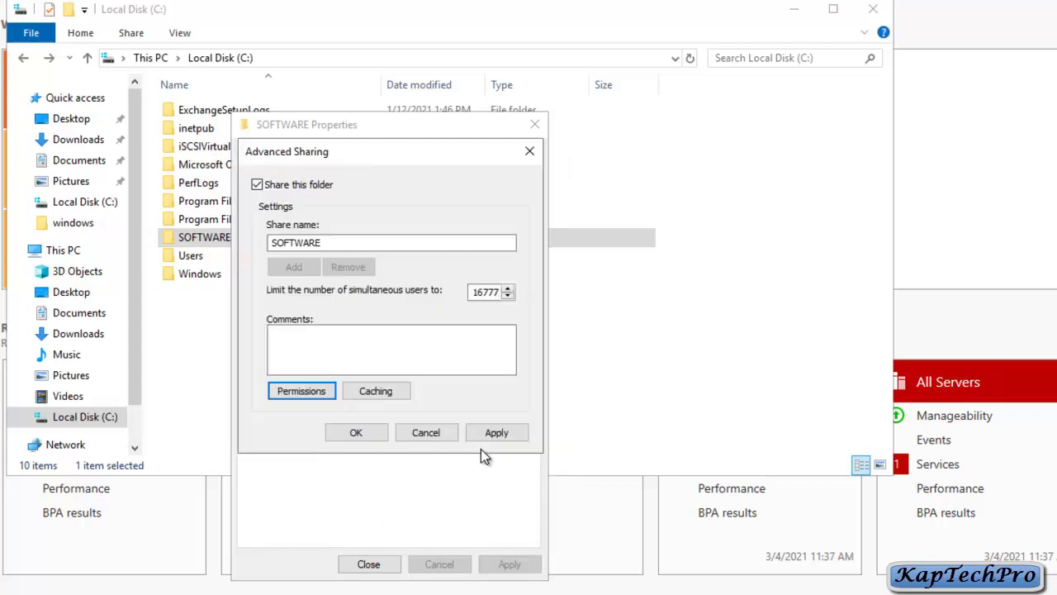
left_click(495, 433)
left_click(357, 432)
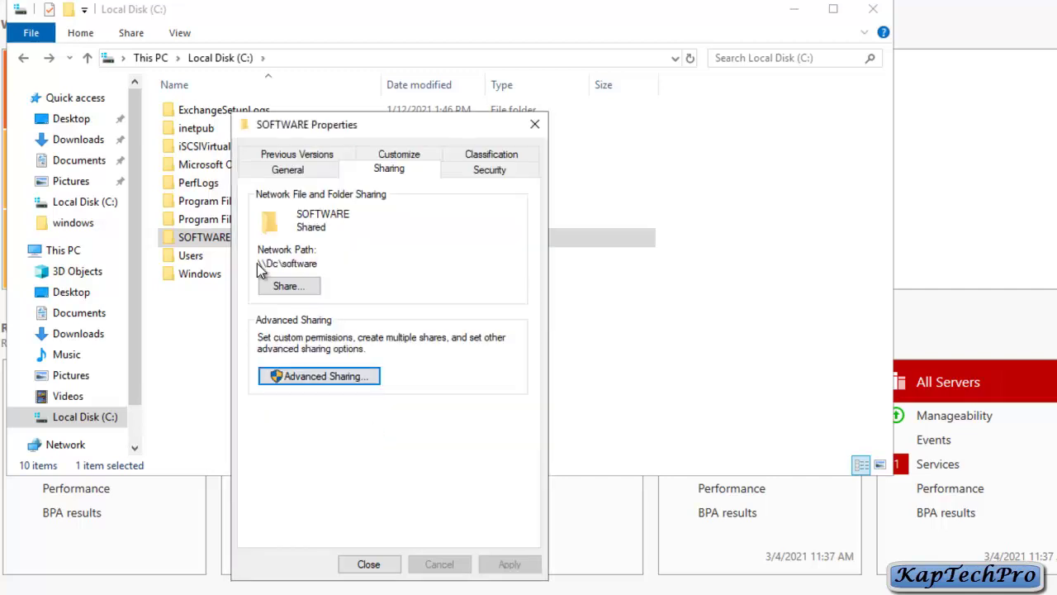
- Copy the \\Dc\software network path, then close the properties dialog and File Explorer
left_click_drag(326, 262, 256, 264)
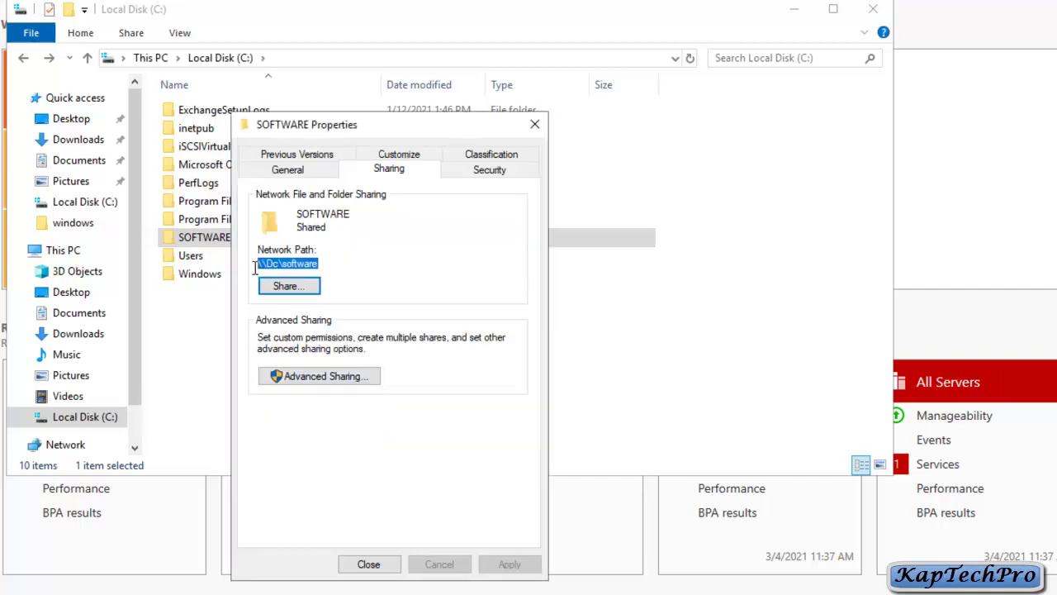
left_click(379, 568)
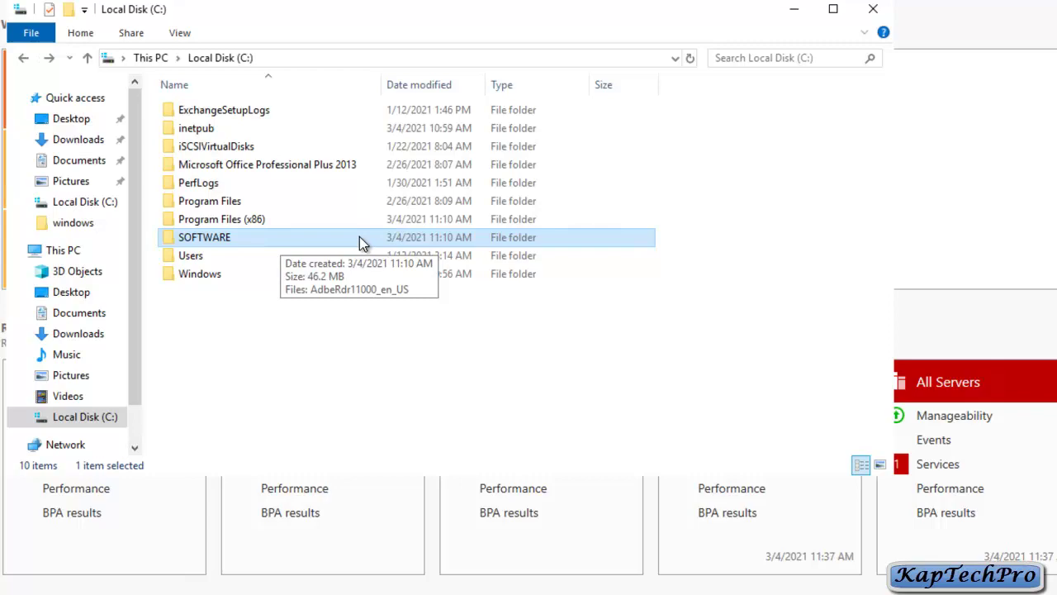
left_click(871, 12)
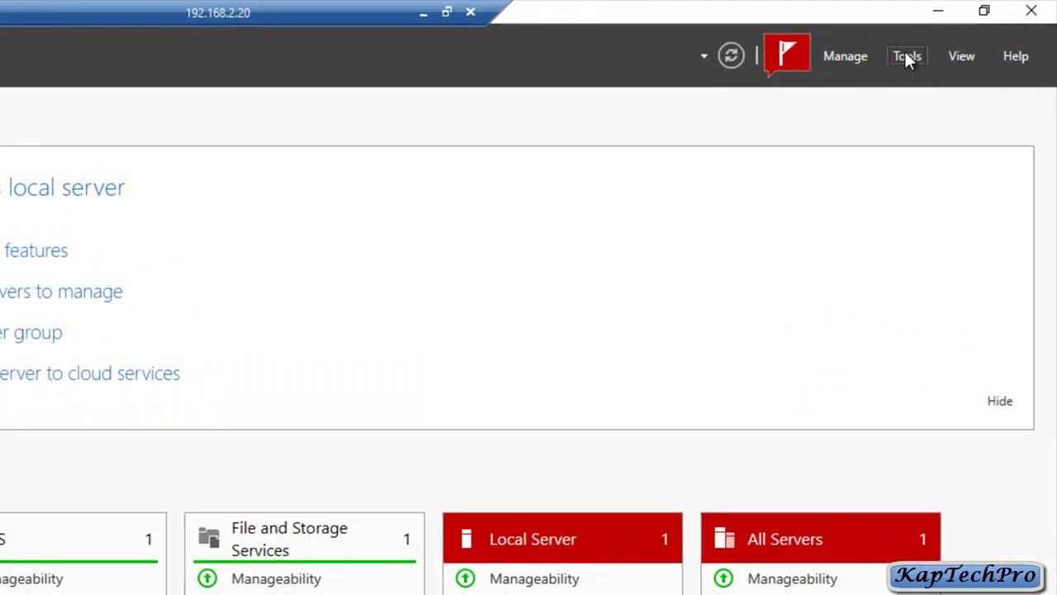
- Open Group Policy Management and expand Forest > Domains > kaptechpro.local to list its OUs
left_click(907, 56)
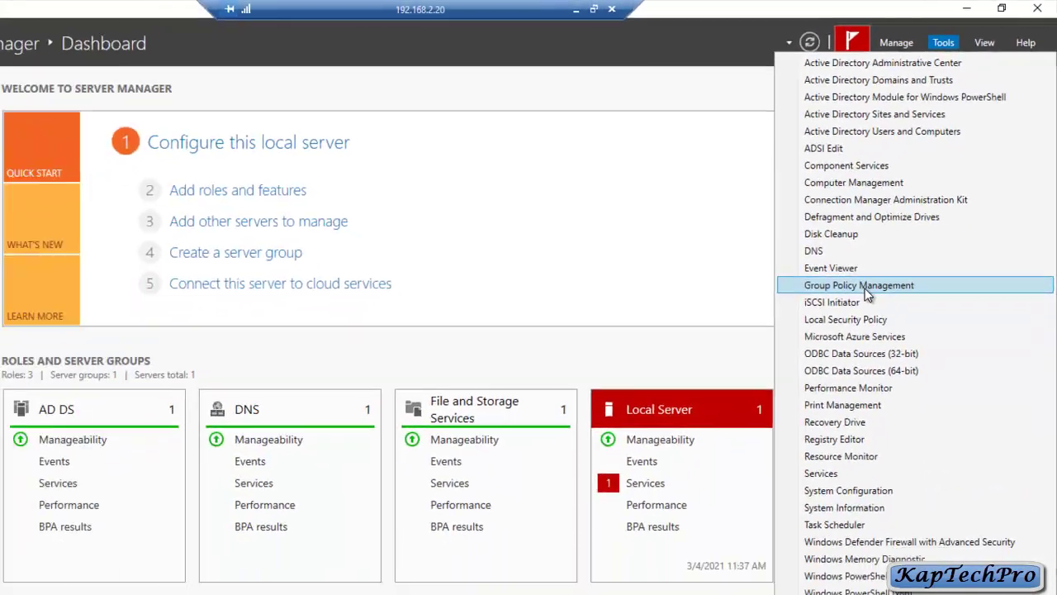
left_click(866, 289)
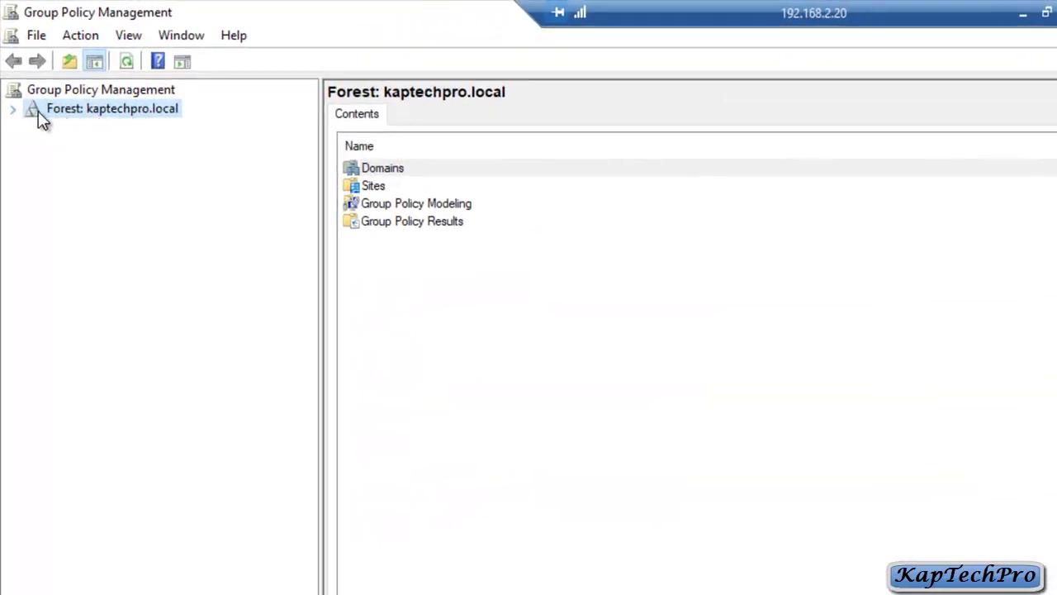
left_click(14, 109)
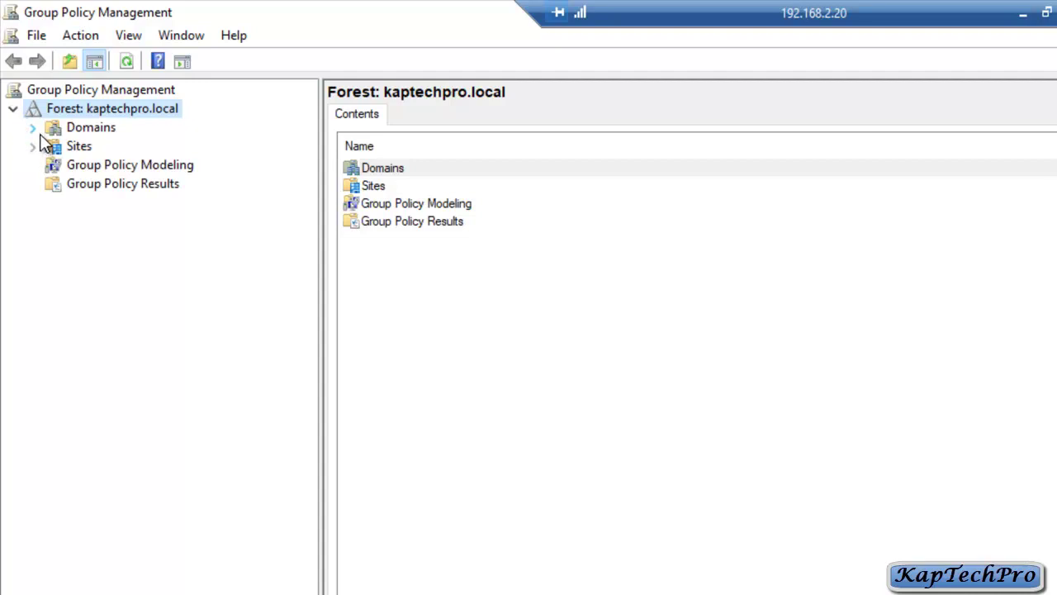
left_click(33, 129)
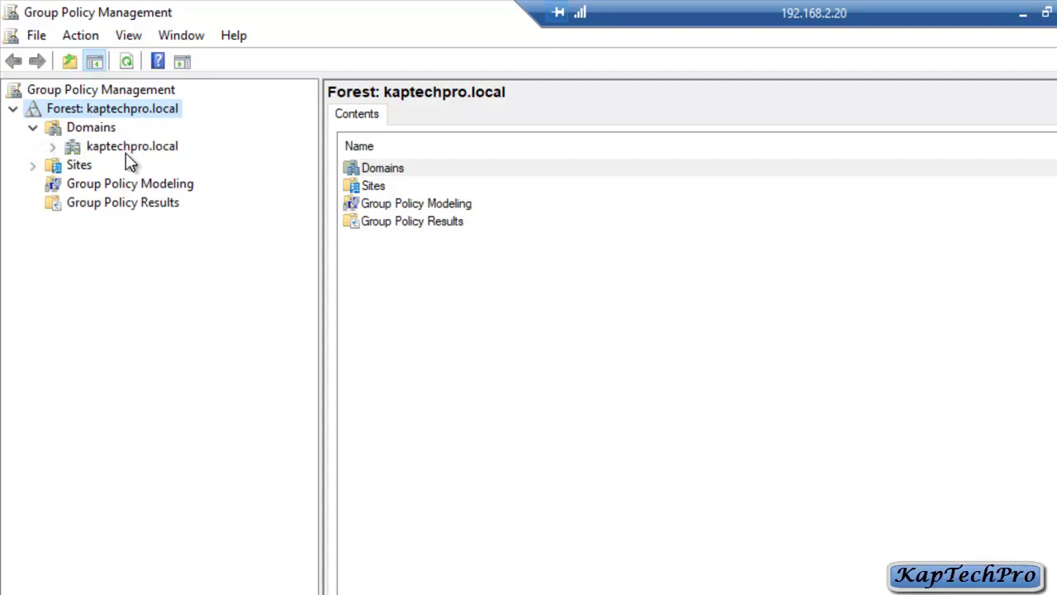
left_click(103, 145)
left_click(53, 149)
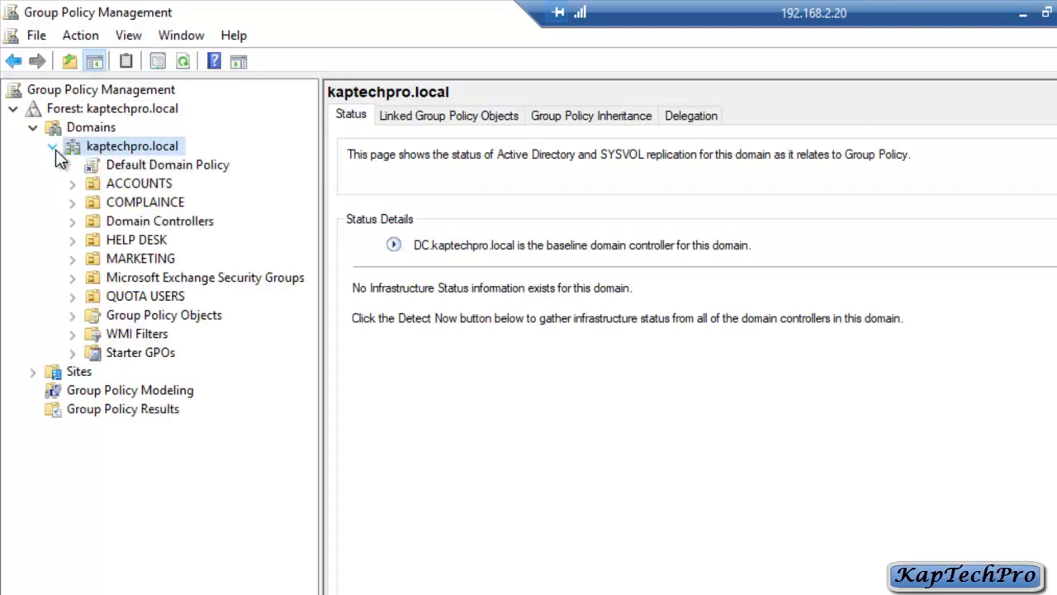
right_click(115, 147)
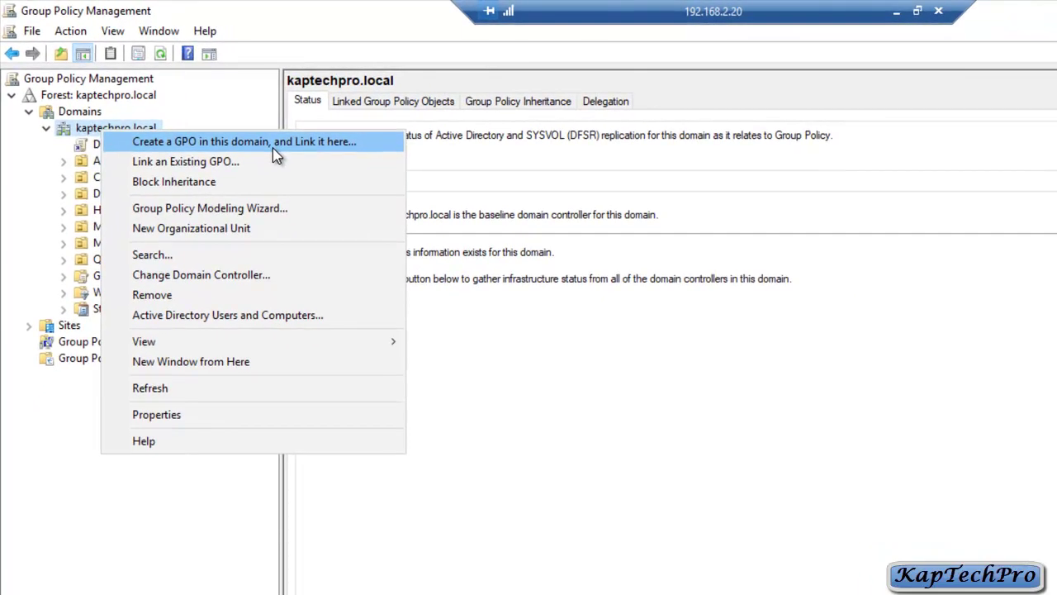
- Create a GPO named 'SOFTWARE DEPLOYMENT' in the kaptechpro.local domain and link it there
left_click(273, 147)
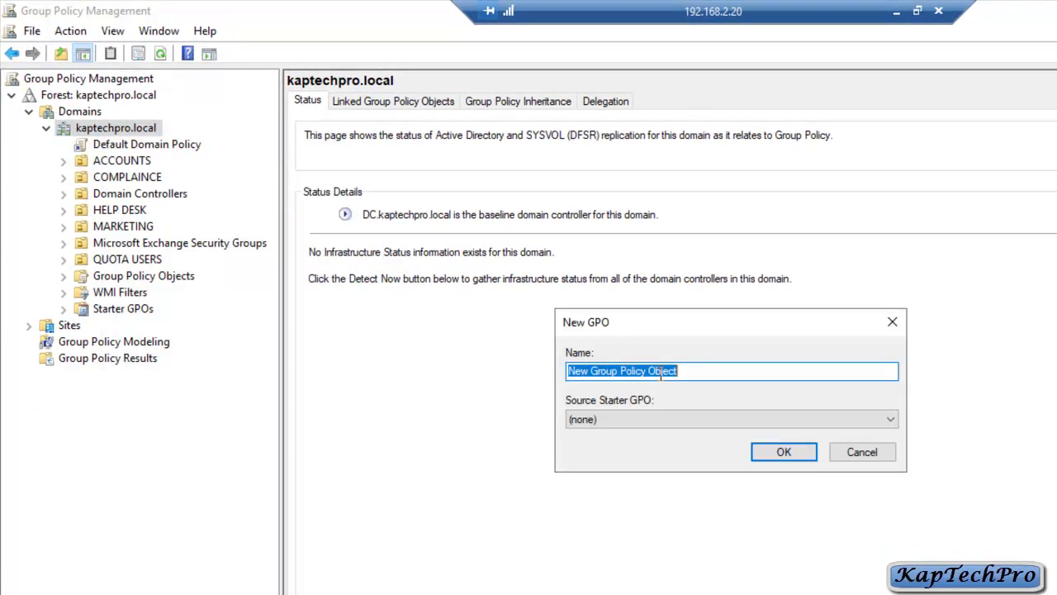
key("BackSpace")
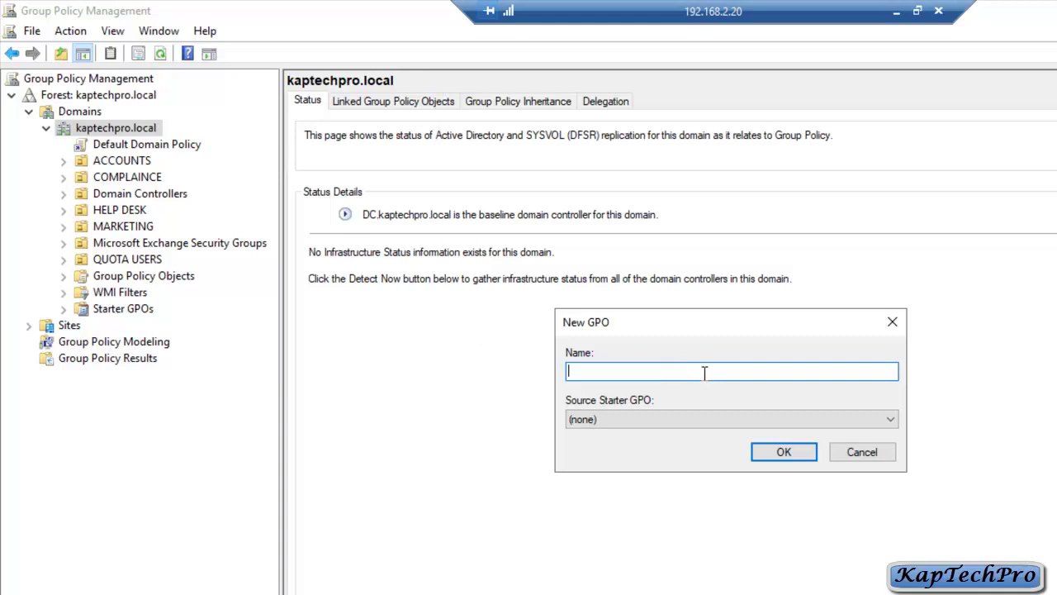
type("SOFTWARE DEPLOYMENT")
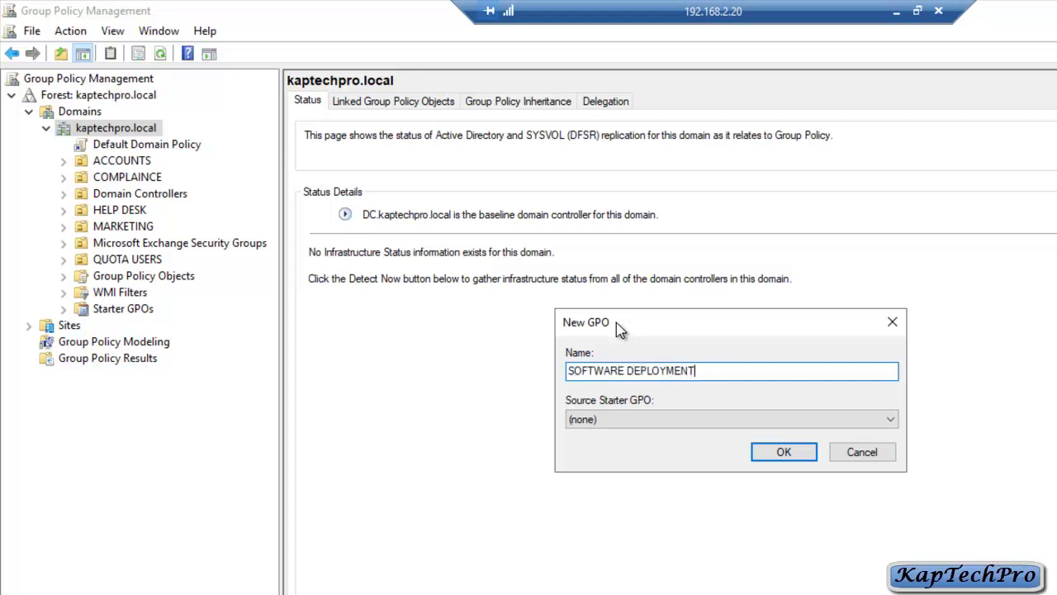
left_click(785, 453)
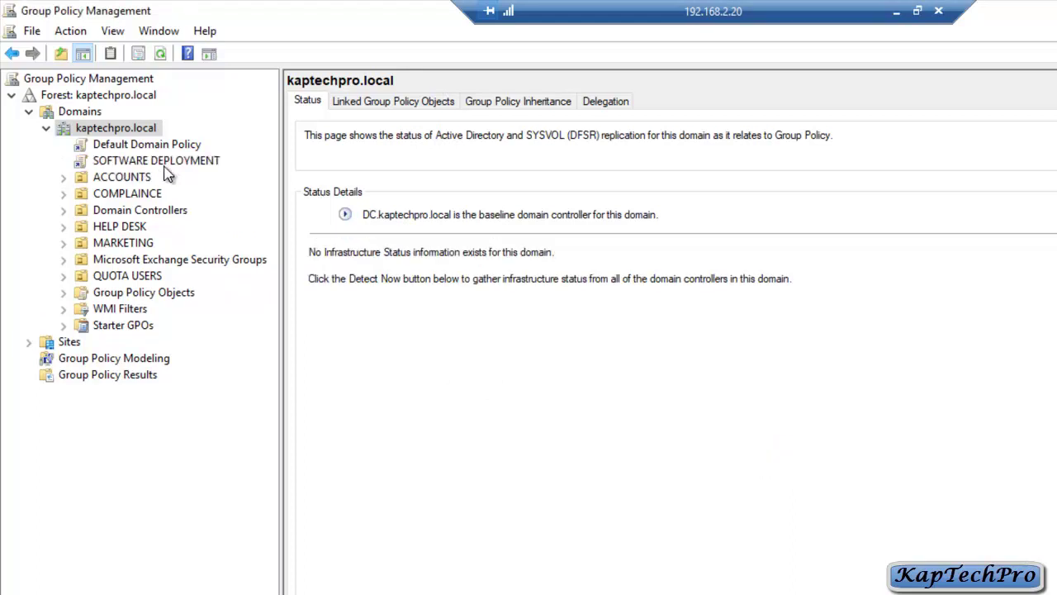
- Edit SOFTWARE DEPLOYMENT and reveal Computer Configuration > Policies > Software Settings > Software installation
right_click(137, 164)
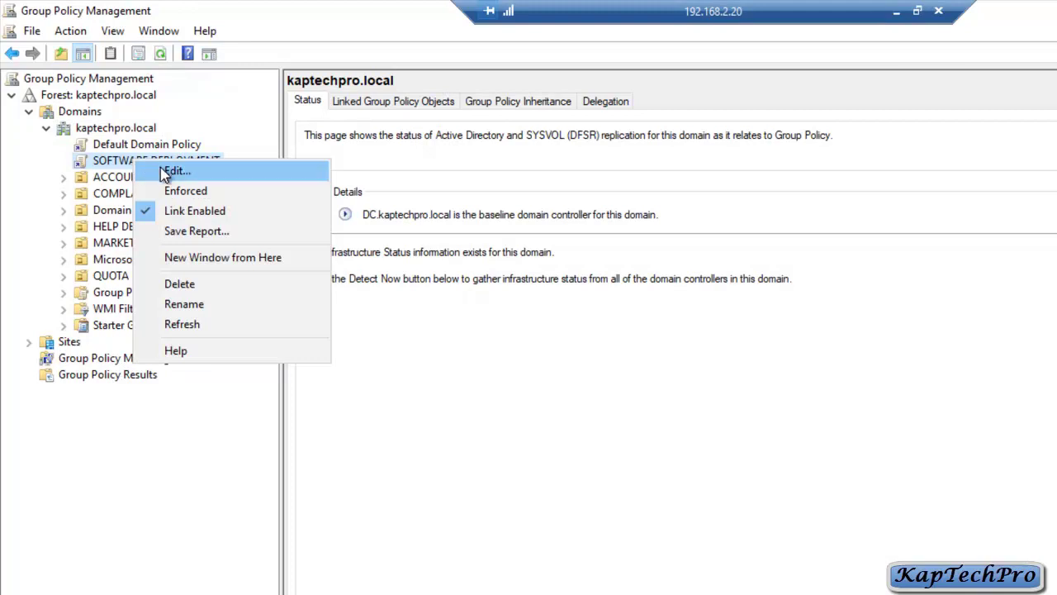
left_click(162, 169)
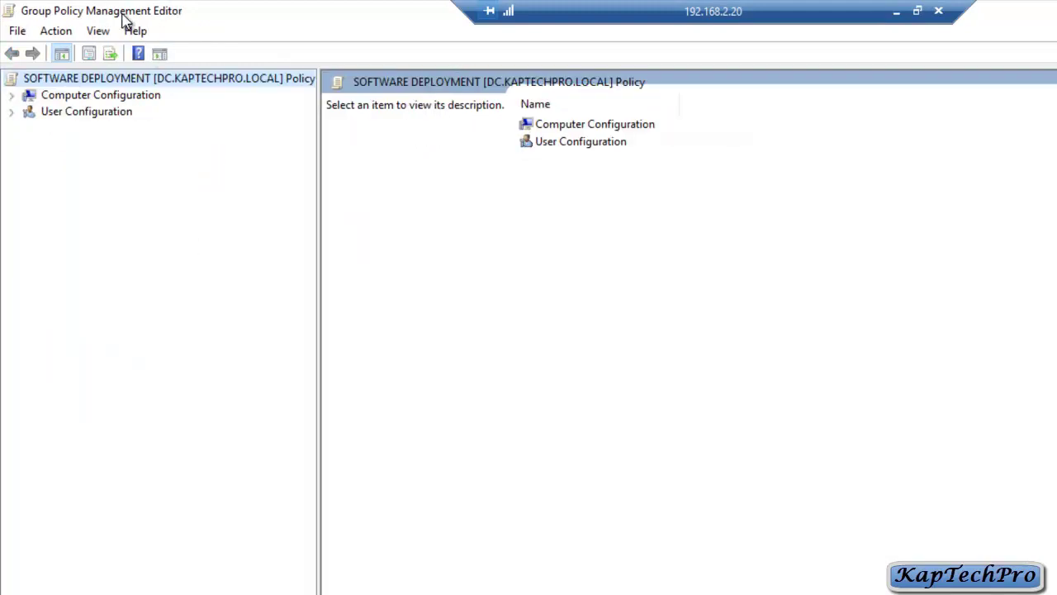
left_click(11, 96)
left_click(29, 112)
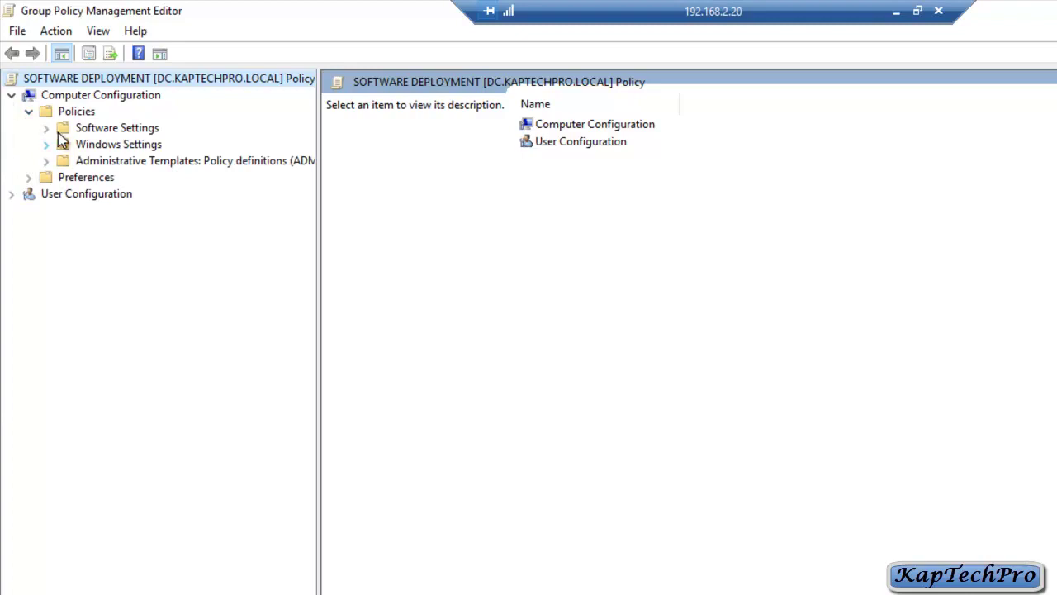
left_click(45, 128)
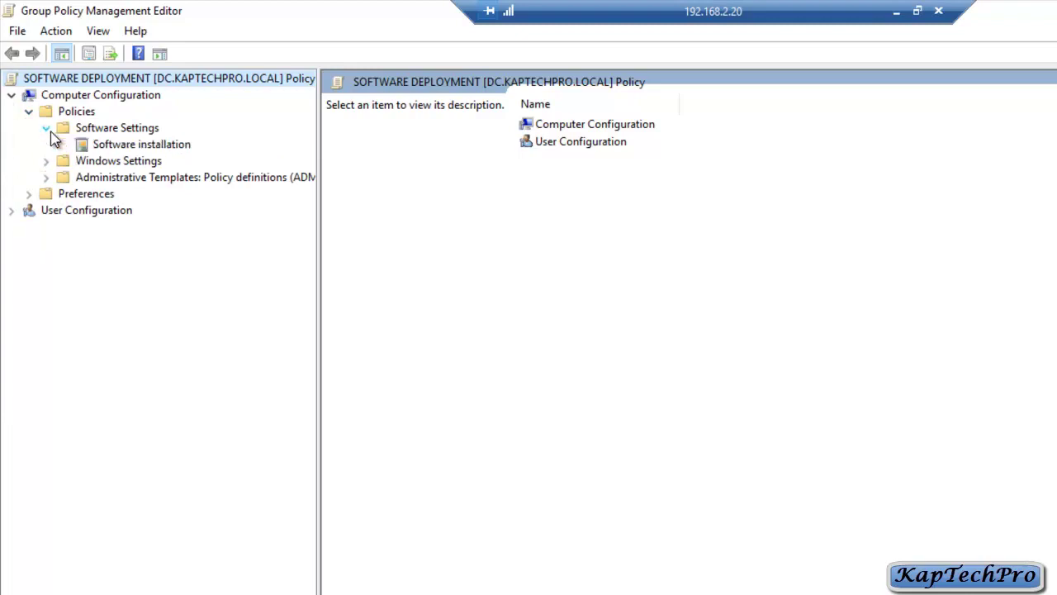
left_click(136, 144)
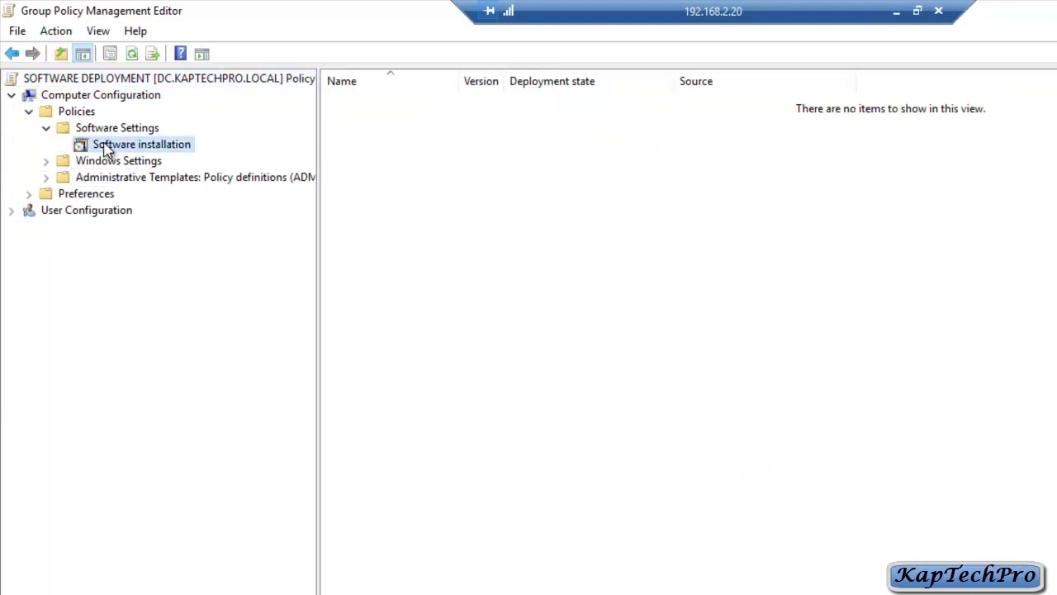
- Set the default package location for Software installation to the DC's software share
right_click(126, 148)
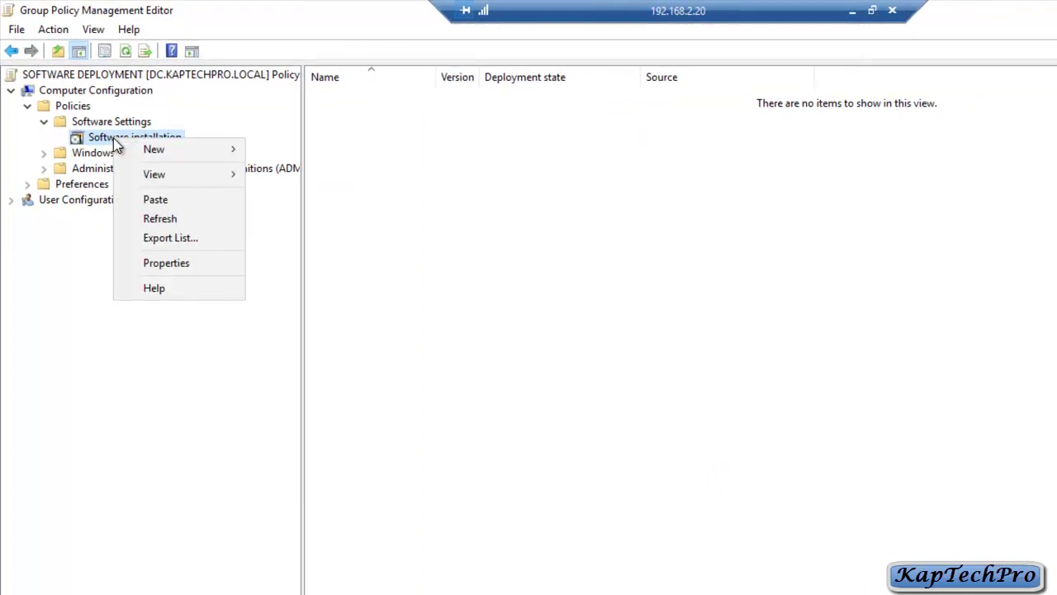
left_click(173, 276)
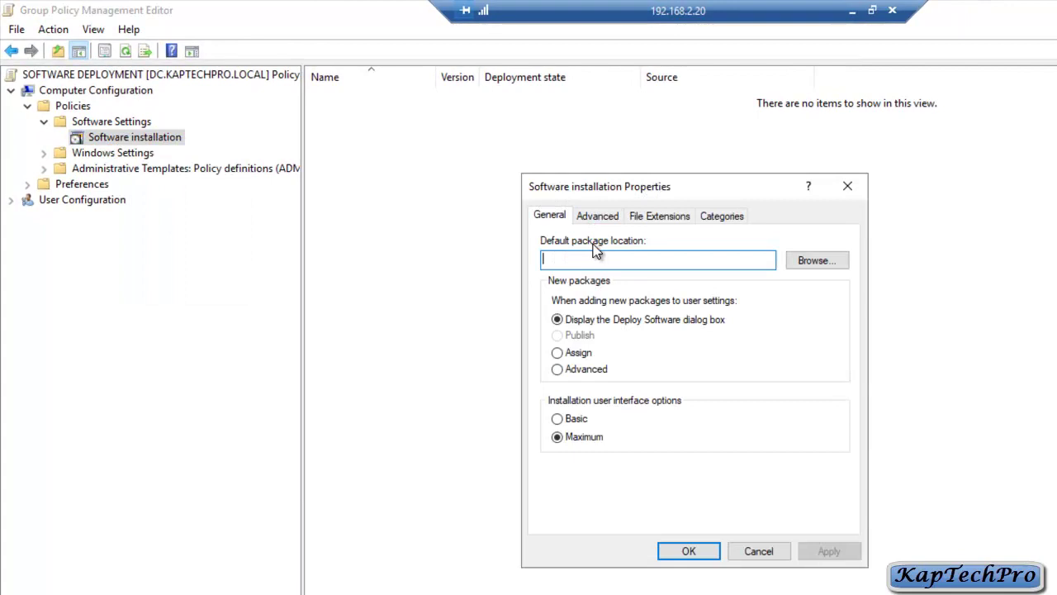
left_click(827, 261)
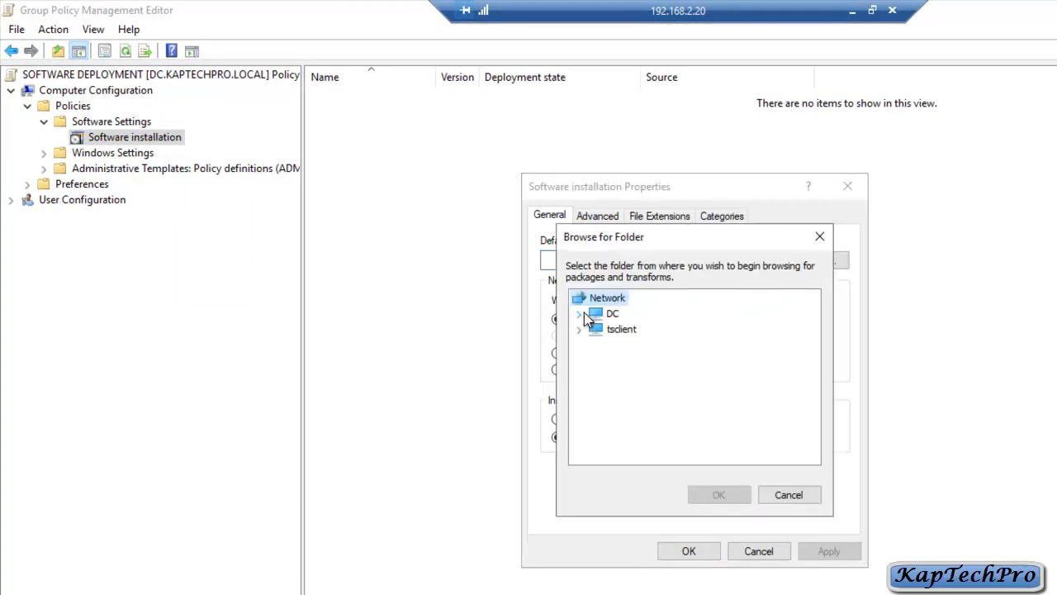
left_click(580, 314)
left_click(602, 316)
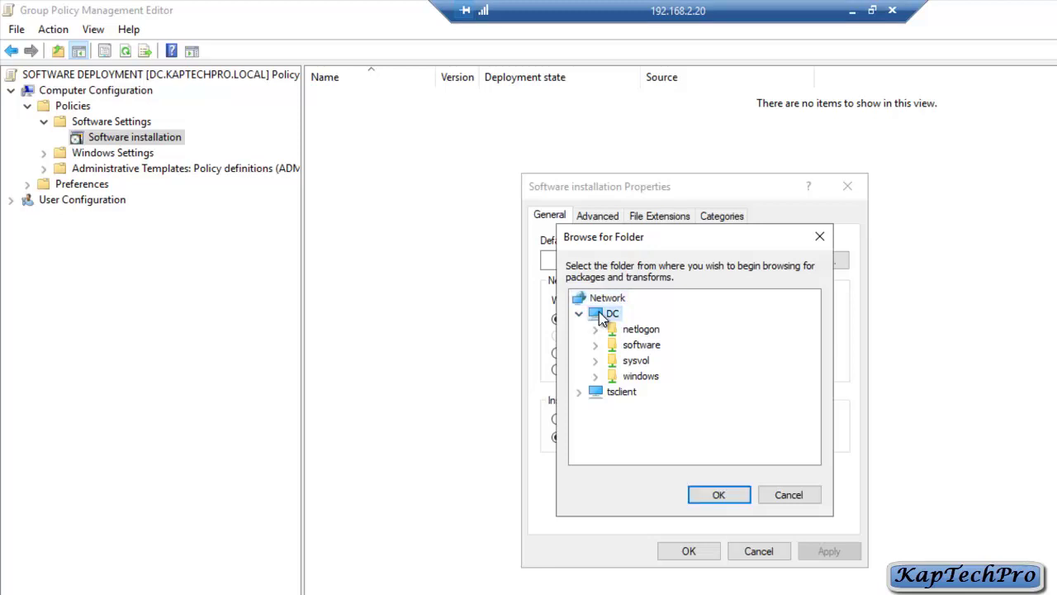
left_click(634, 346)
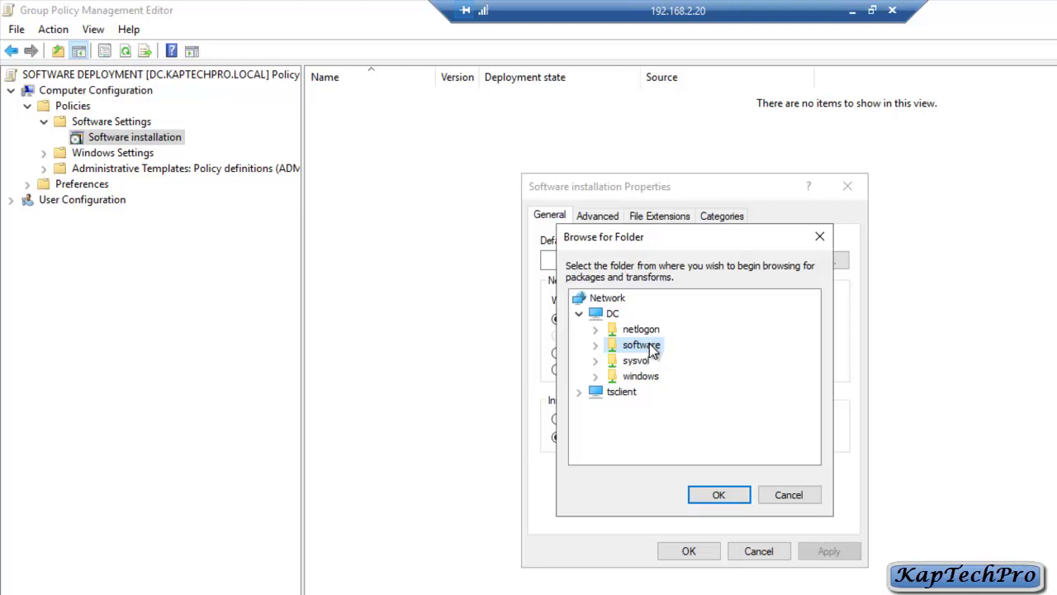
left_click(719, 496)
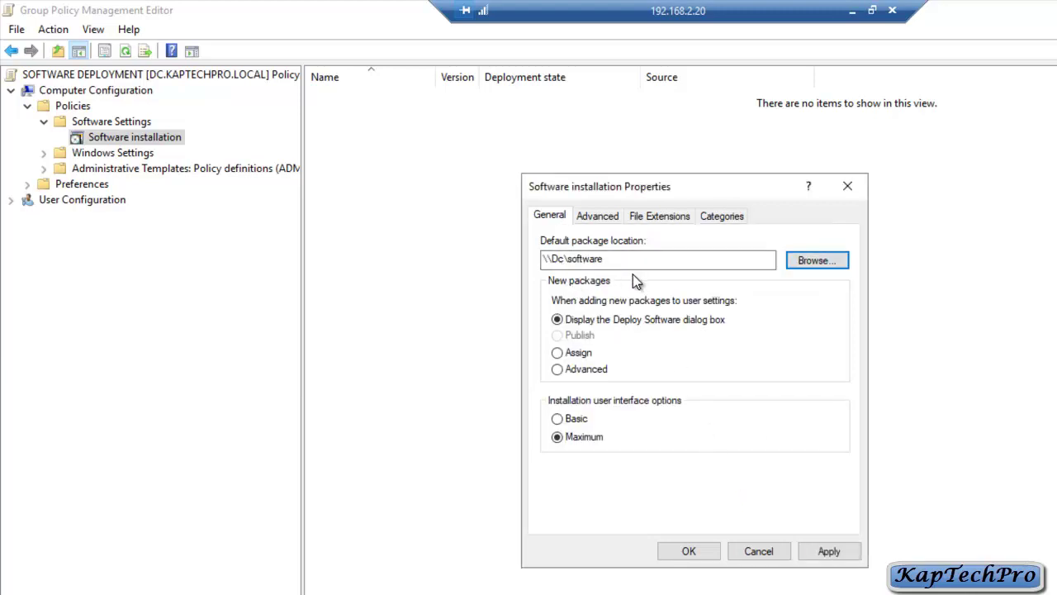
left_click(826, 550)
left_click(693, 552)
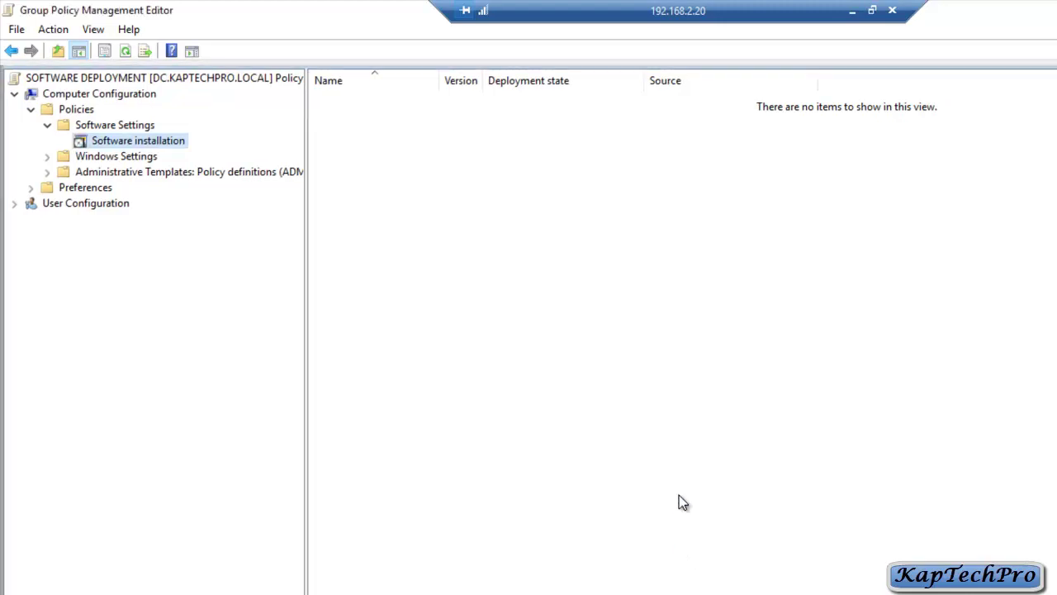
- Add the AdbeRdr11000_en_US package to Software installation with Assigned deployment
right_click(159, 147)
mouse_move(193, 157)
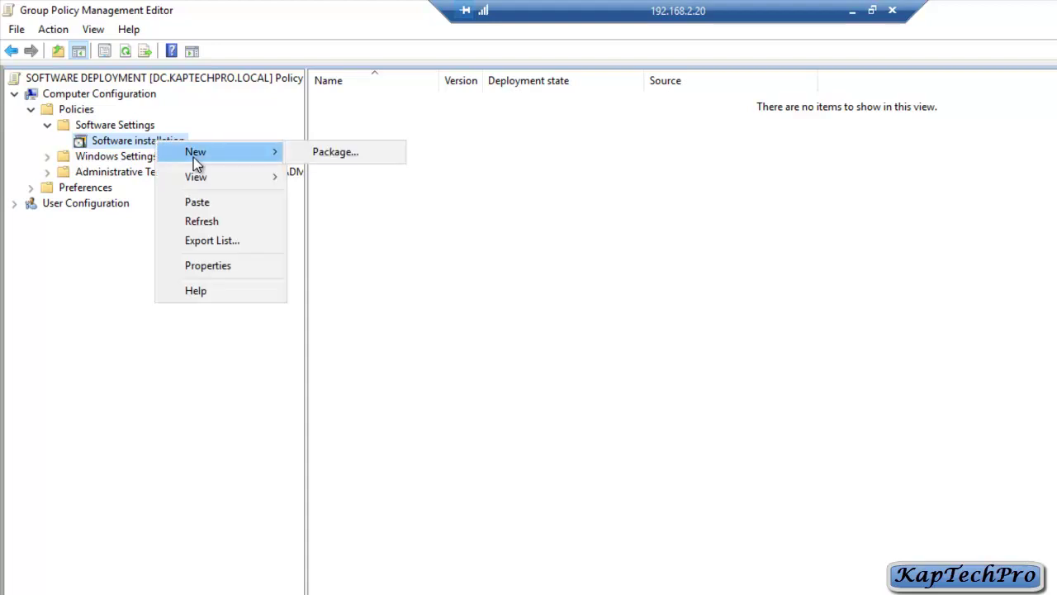
left_click(330, 152)
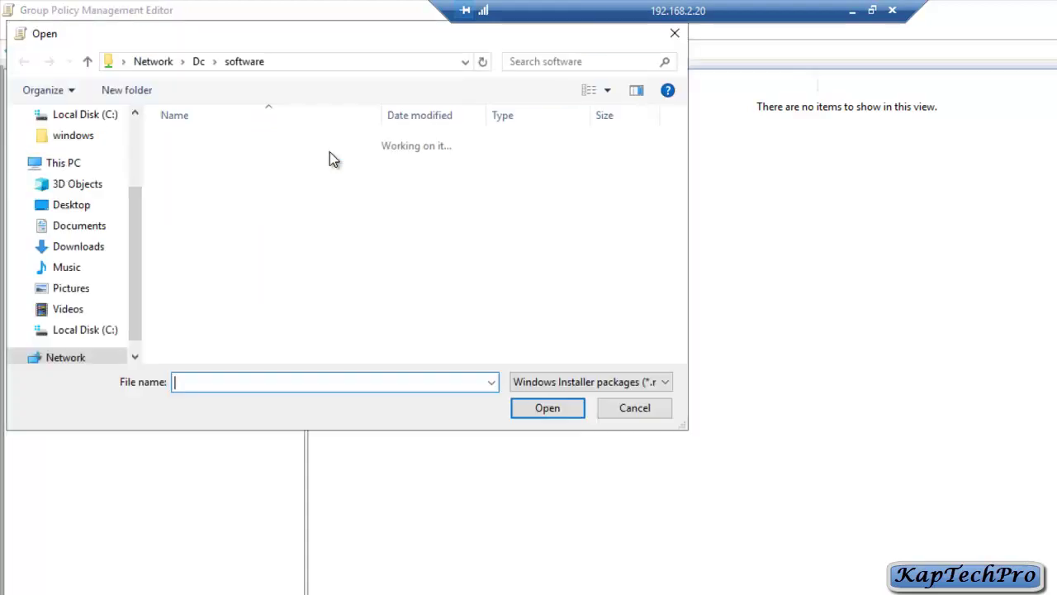
left_click(222, 147)
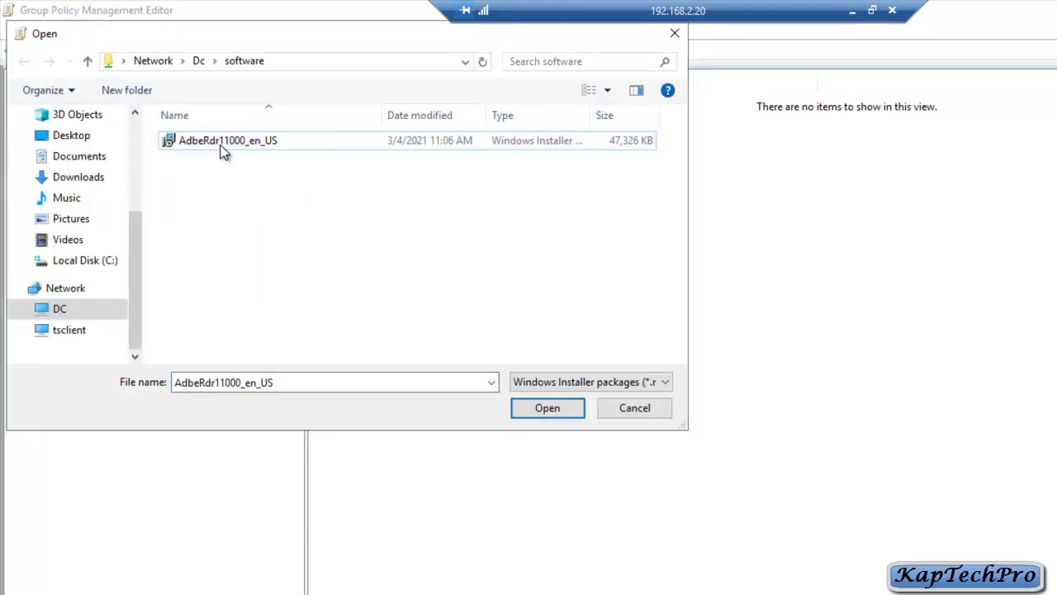
left_click(301, 145)
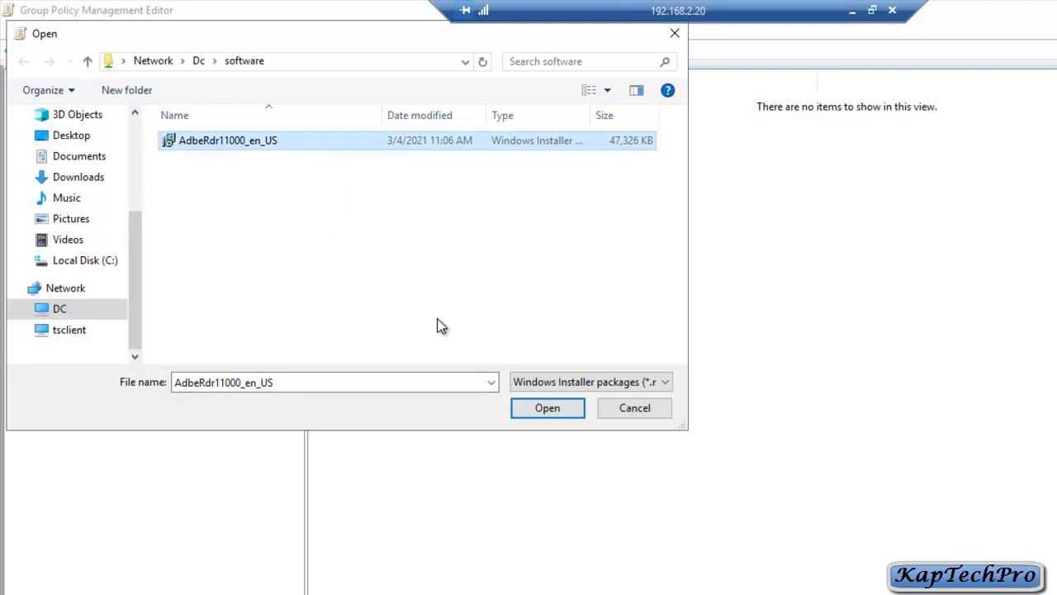
left_click(533, 410)
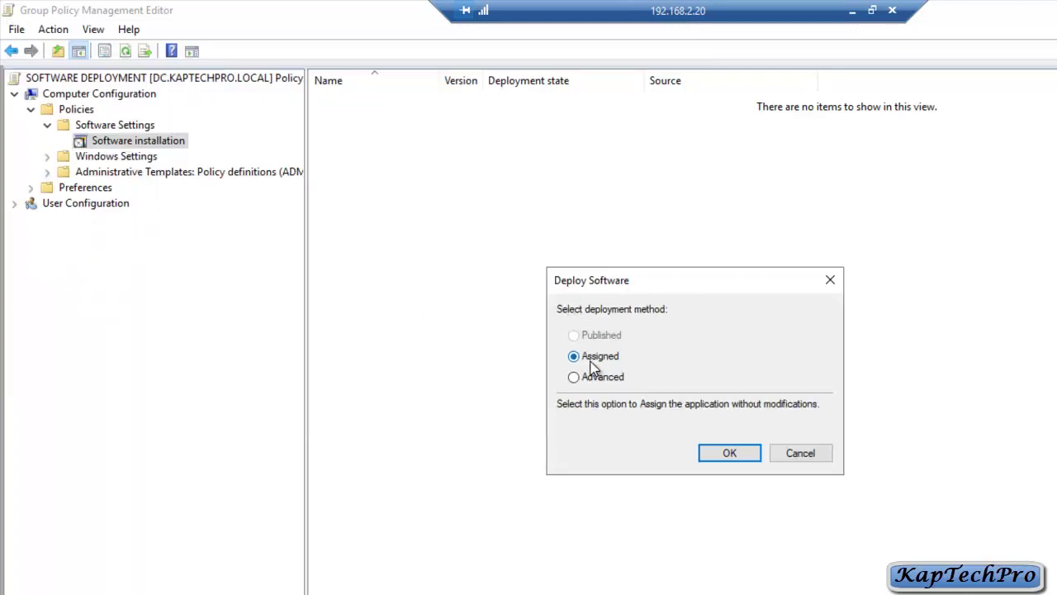
left_click(743, 457)
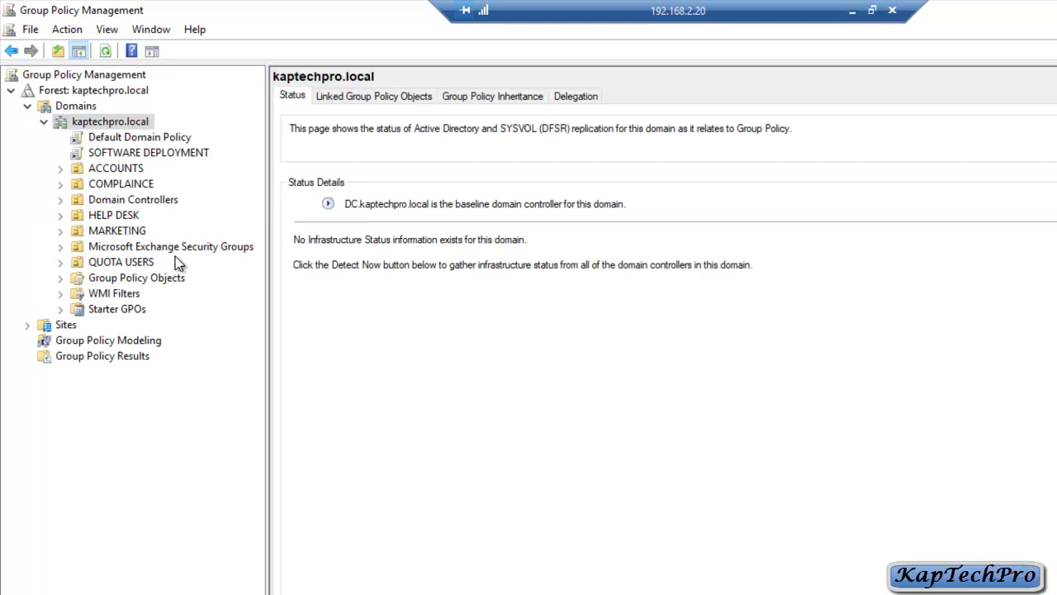
- Link the existing SOFTWARE DEPLOYMENT GPO to the HELP DESK OU
right_click(83, 217)
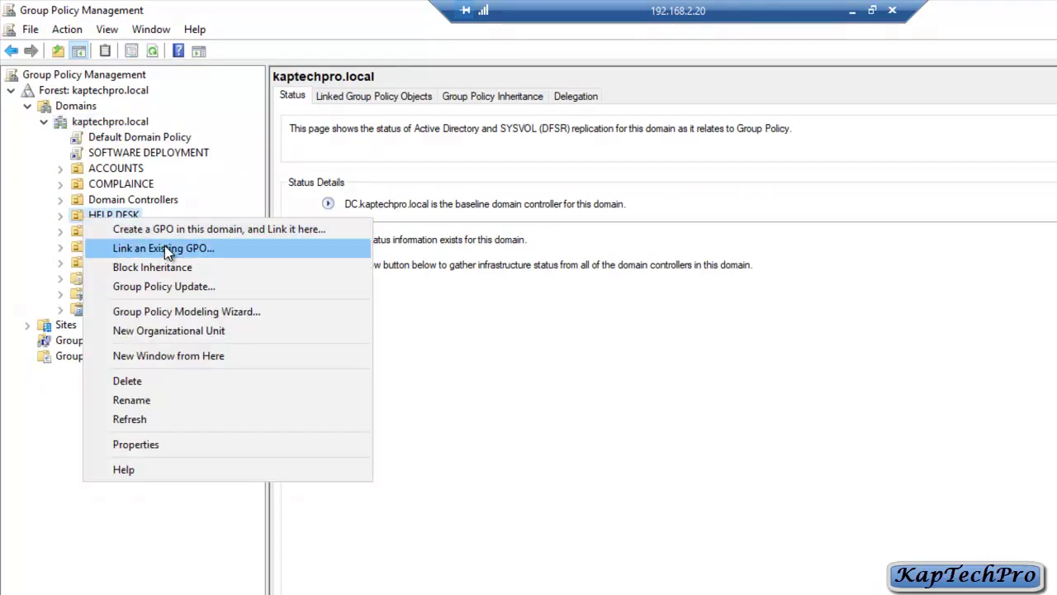
left_click(193, 252)
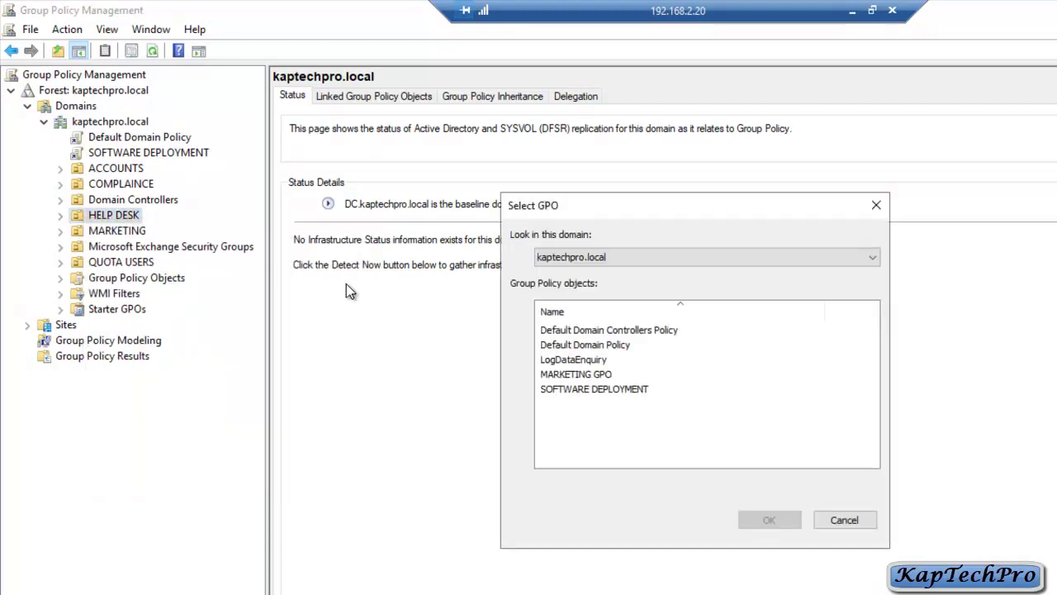
left_click(594, 388)
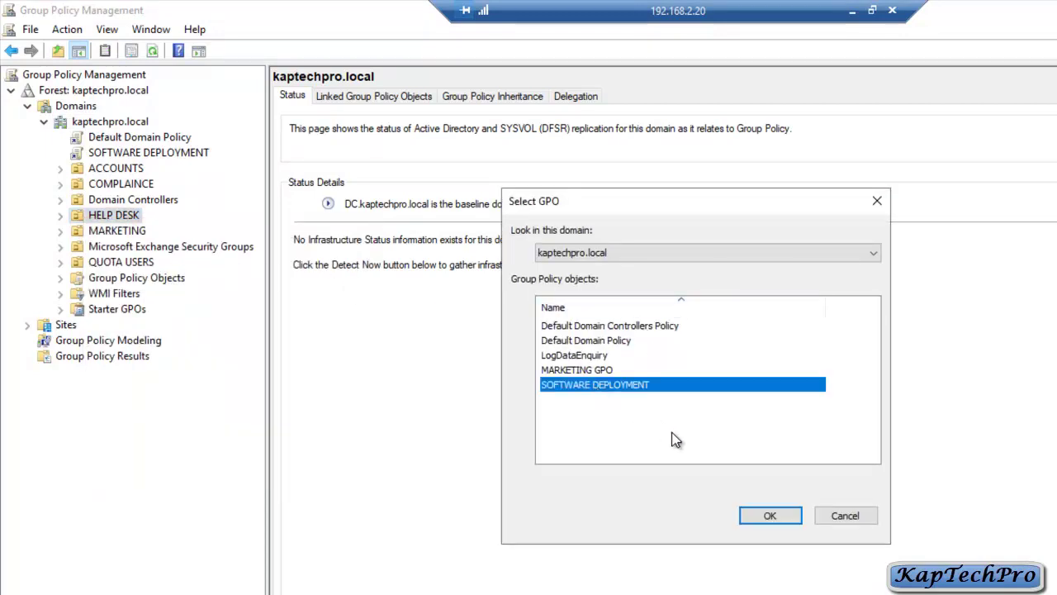
left_click(771, 520)
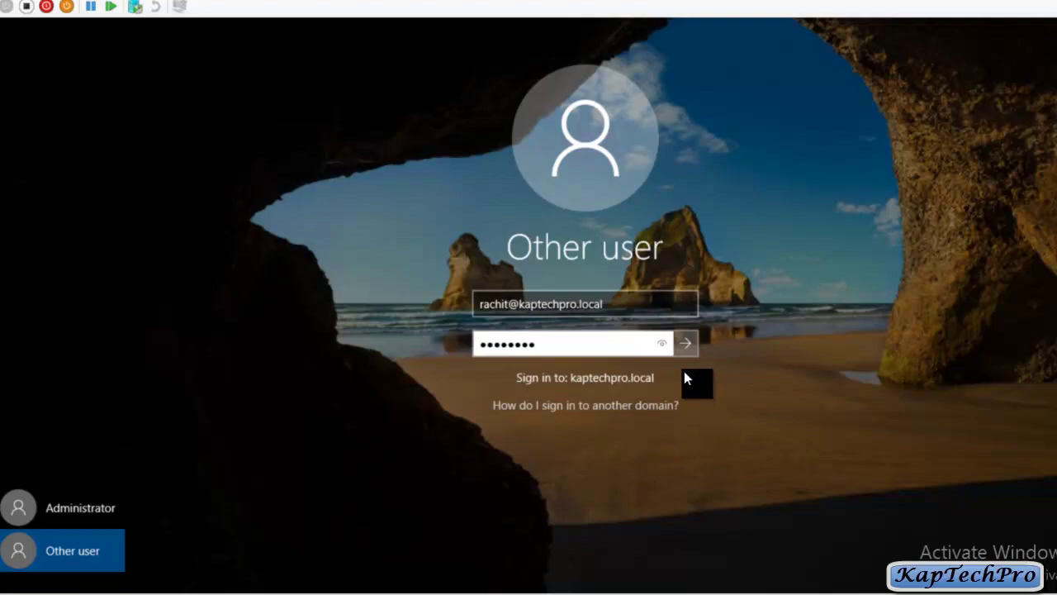
- Sign in to the client as a domain user and check the desktop for the Adobe Reader XI icon
left_click(687, 347)
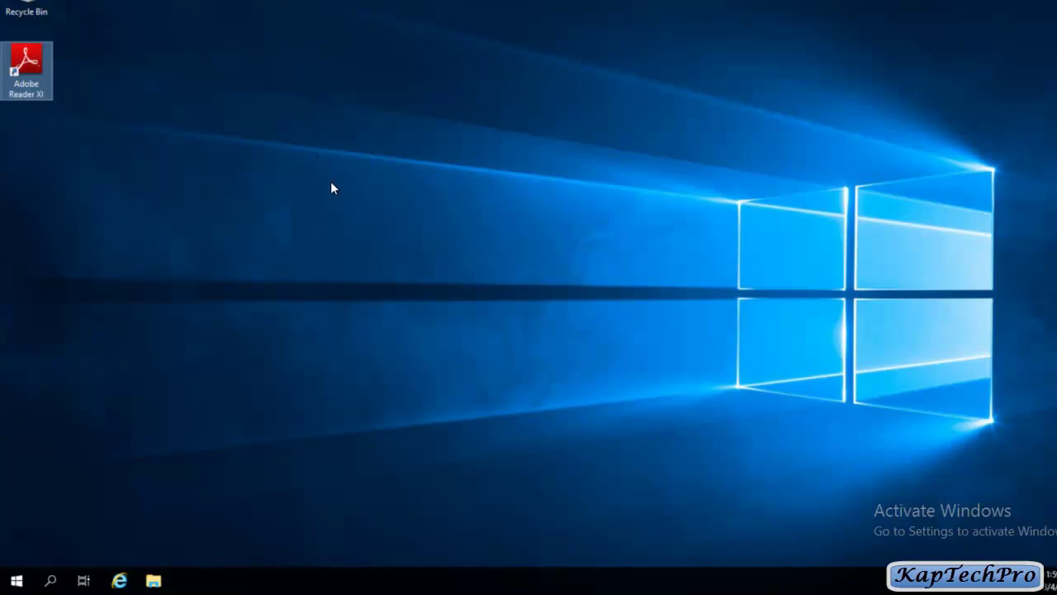
left_click(27, 92)
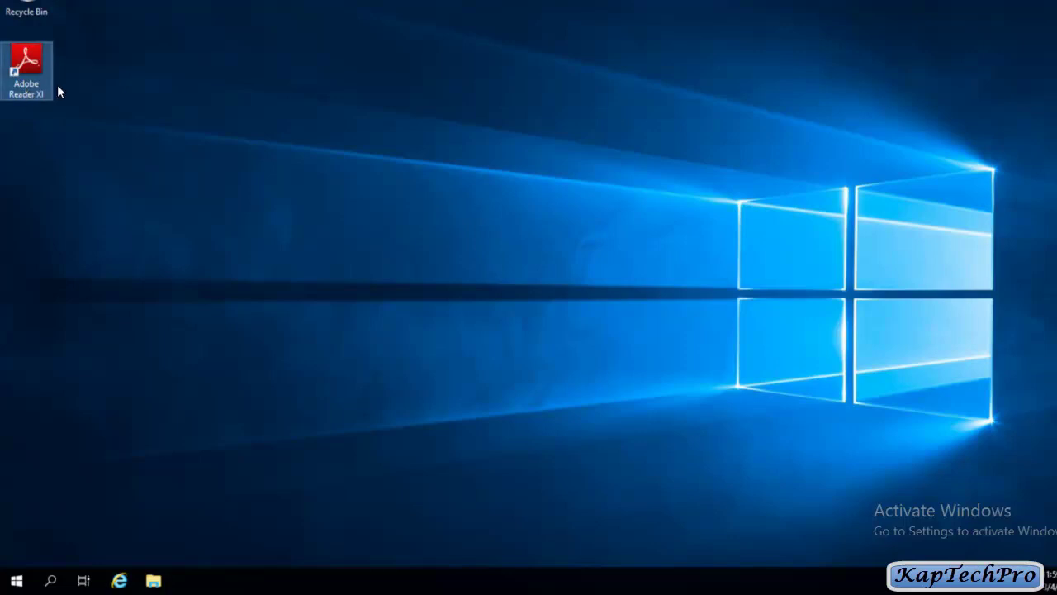
left_click(120, 232)
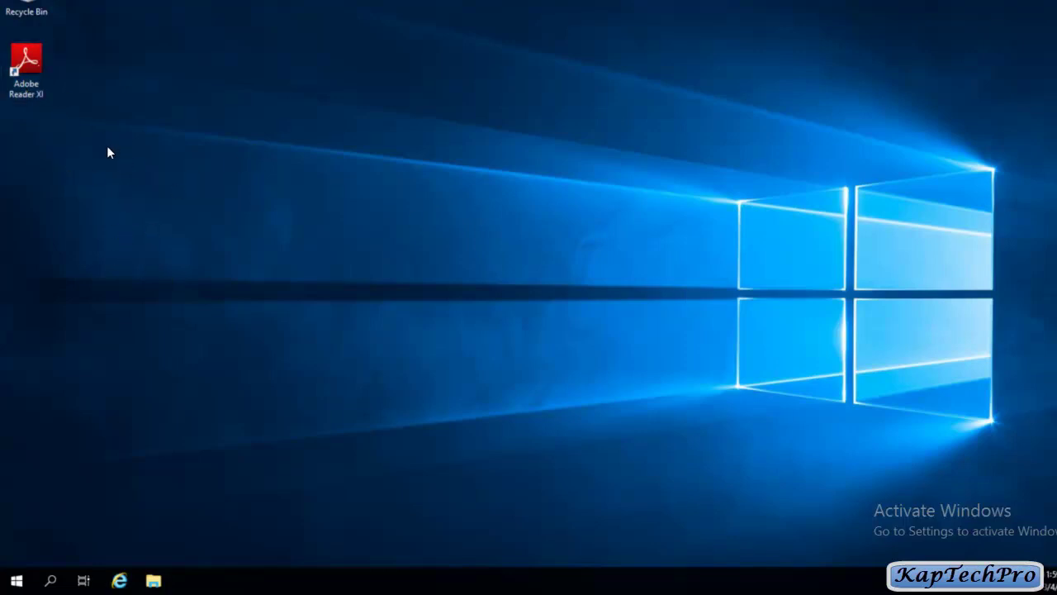